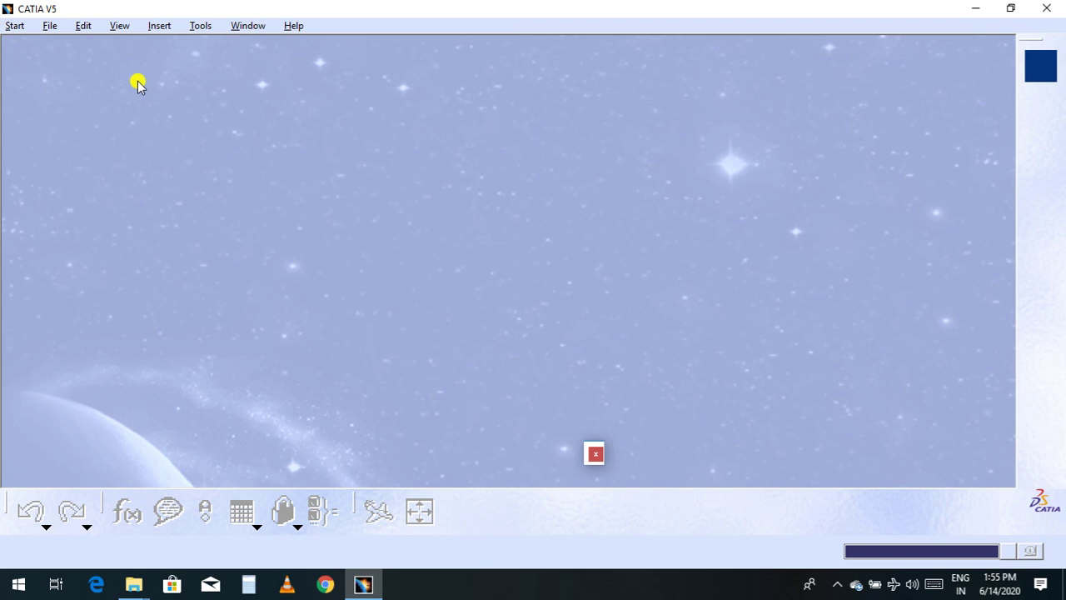
Create a new Part document named "multi pad" with hybrid design enabled.
{"action": "left_click", "coordinate": [16, 26]}
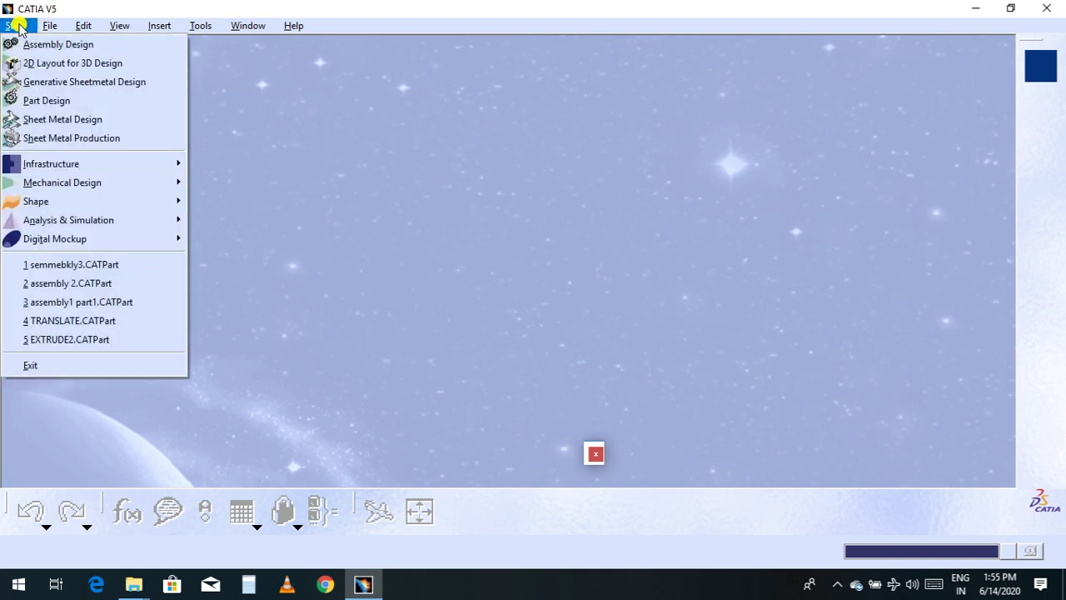
{"action": "mouse_move", "coordinate": [53, 180]}
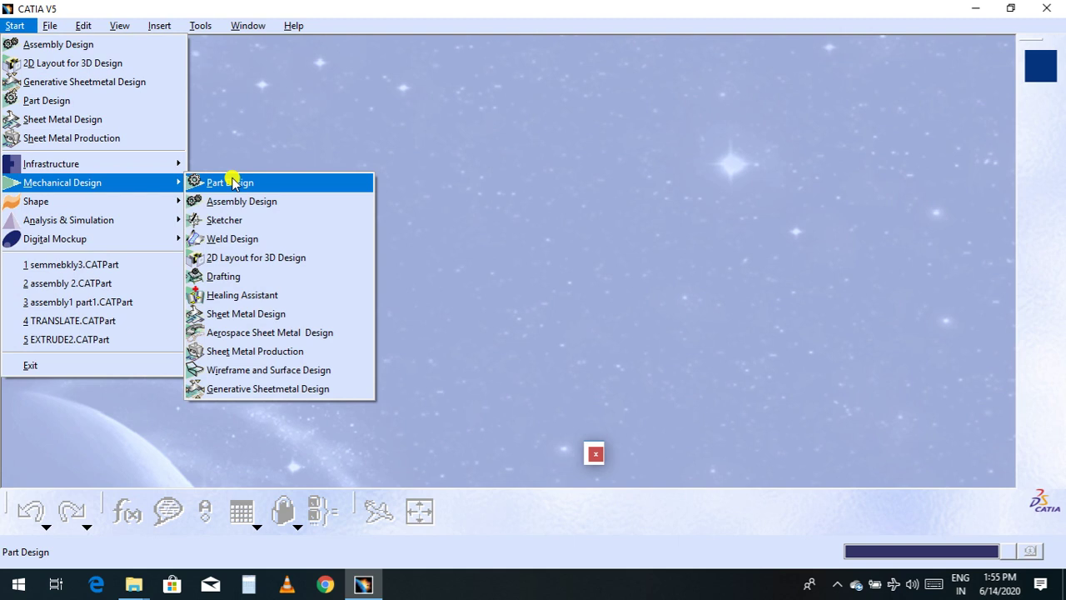
{"action": "mouse_move", "coordinate": [50, 25]}
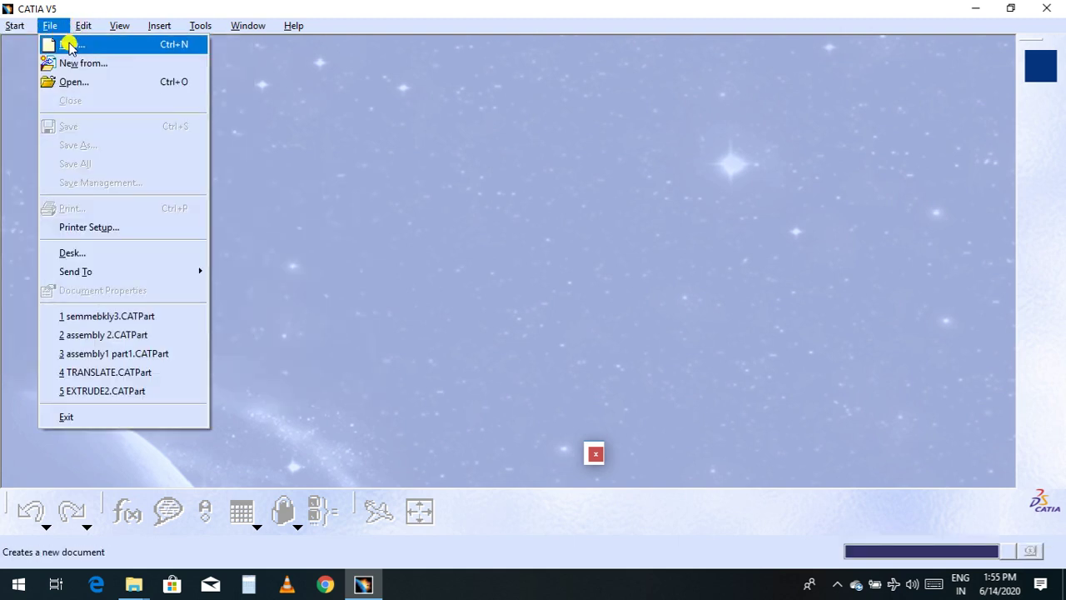
{"action": "left_click", "coordinate": [69, 46]}
{"action": "left_click", "coordinate": [858, 389]}
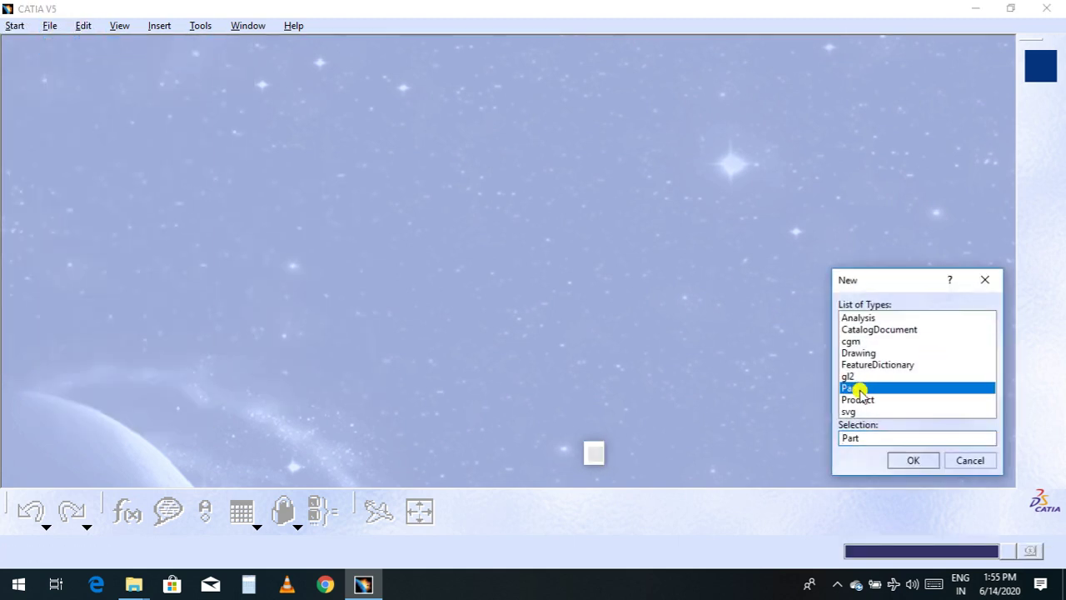
{"action": "left_click", "coordinate": [906, 460]}
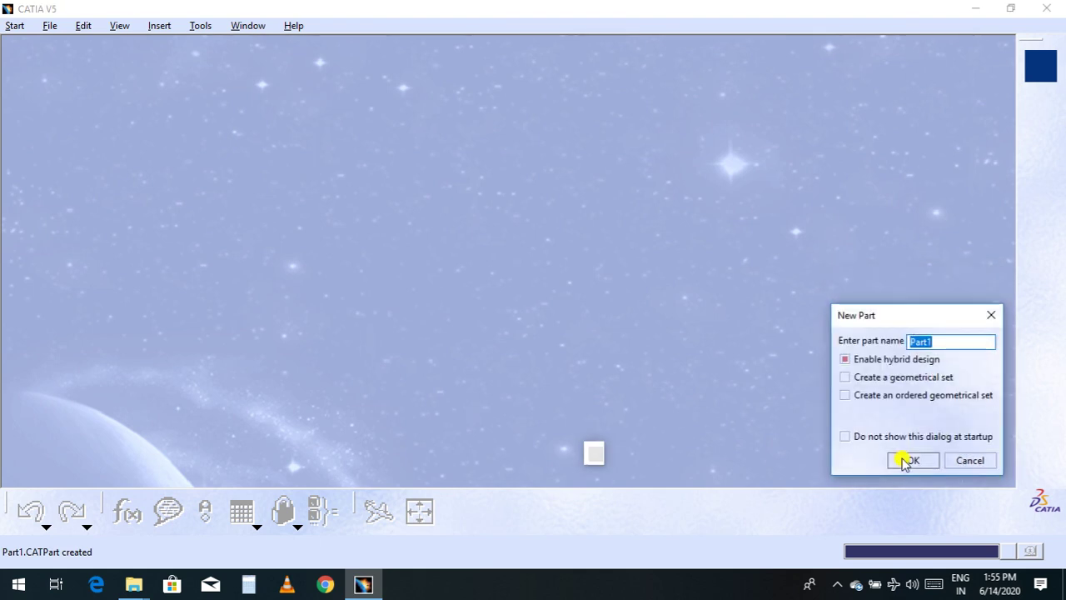
{"action": "type", "text": "multi pad"}
{"action": "left_click", "coordinate": [922, 460]}
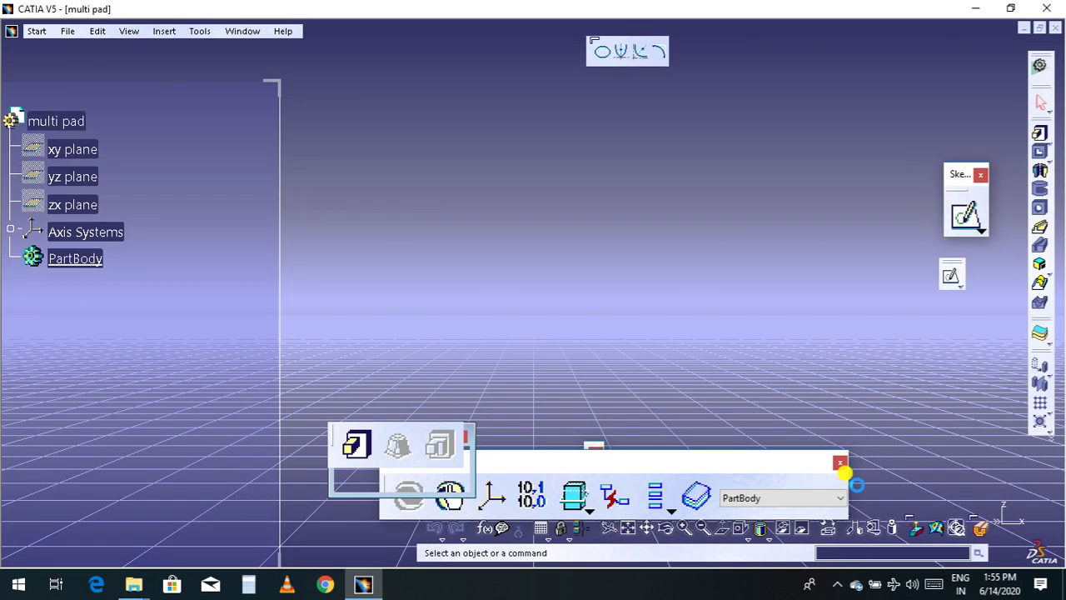
Fit the geometry in view and display the compass.
{"action": "left_click", "coordinate": [627, 527]}
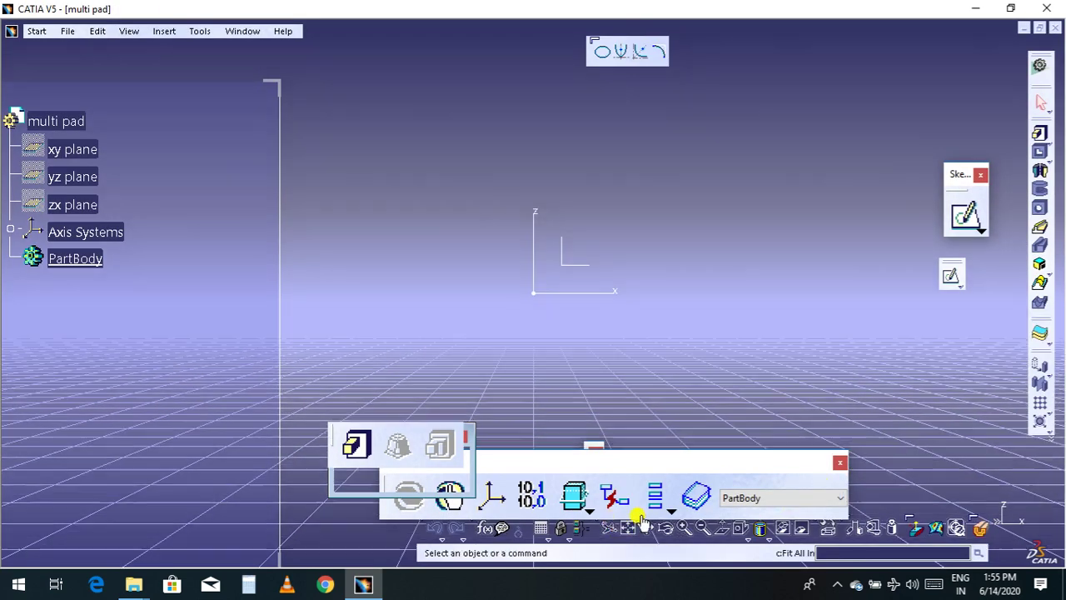
{"action": "left_click", "coordinate": [129, 31]}
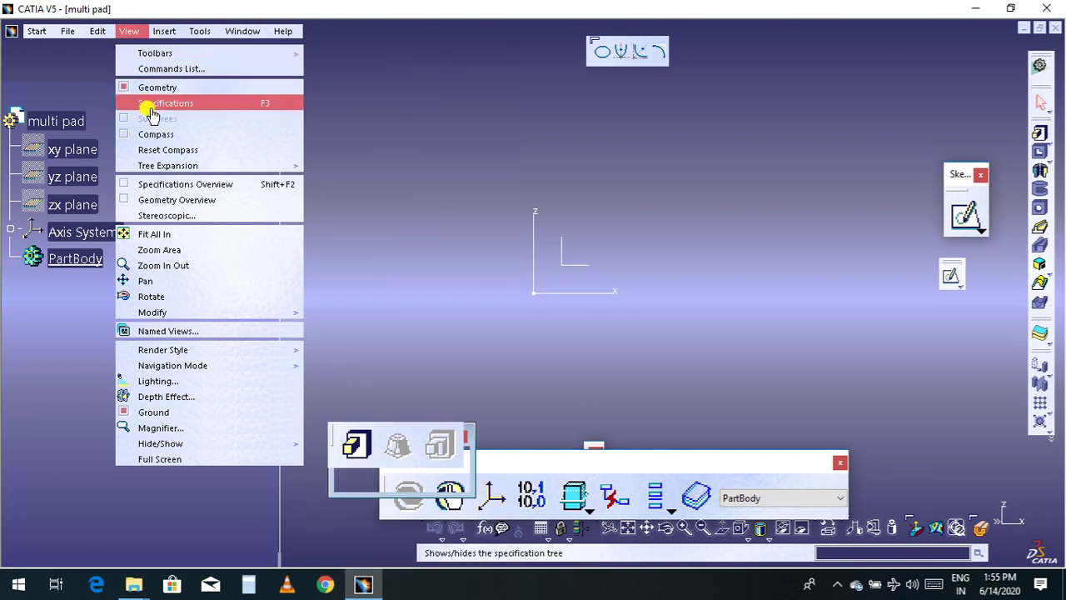
{"action": "left_click", "coordinate": [155, 134]}
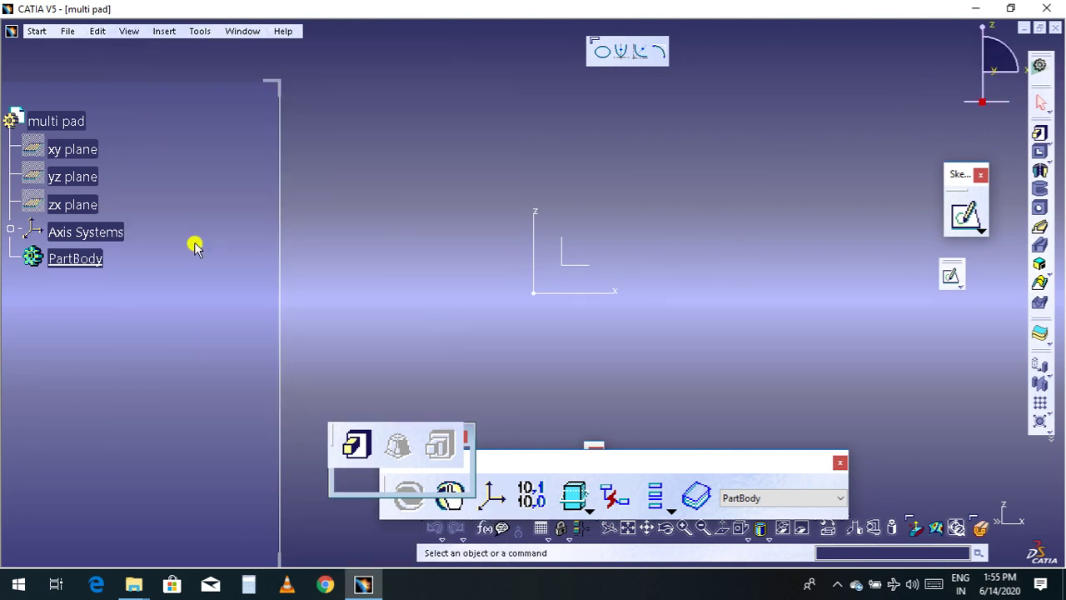
Open a sketch on the xy plane and draw a centered rectangle about 22 mm wide around the origin.
{"action": "left_click", "coordinate": [73, 149]}
{"action": "left_click", "coordinate": [964, 216]}
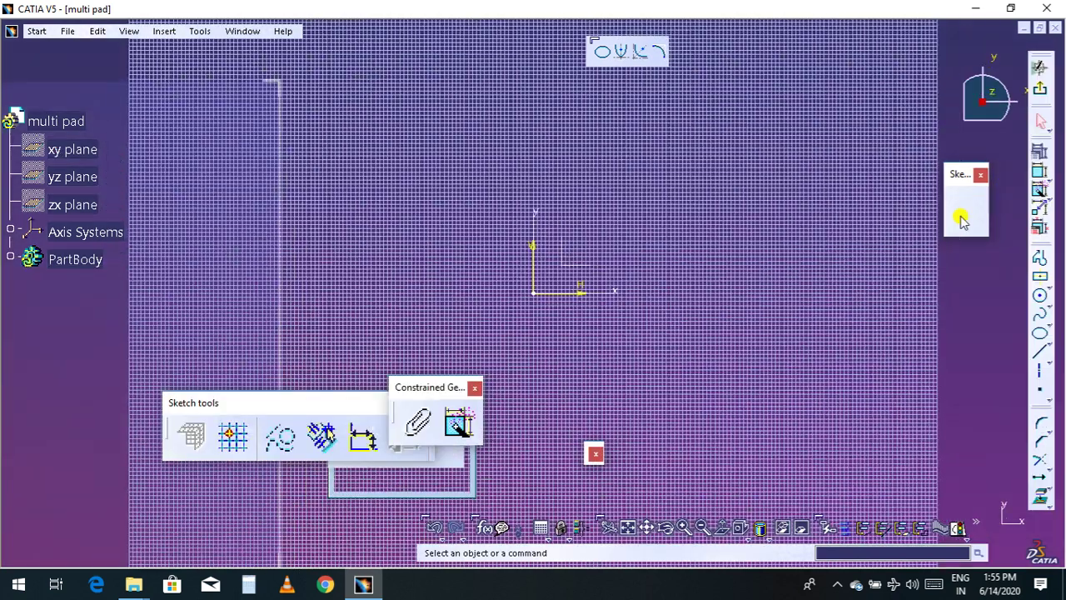
{"action": "left_click", "coordinate": [1038, 259]}
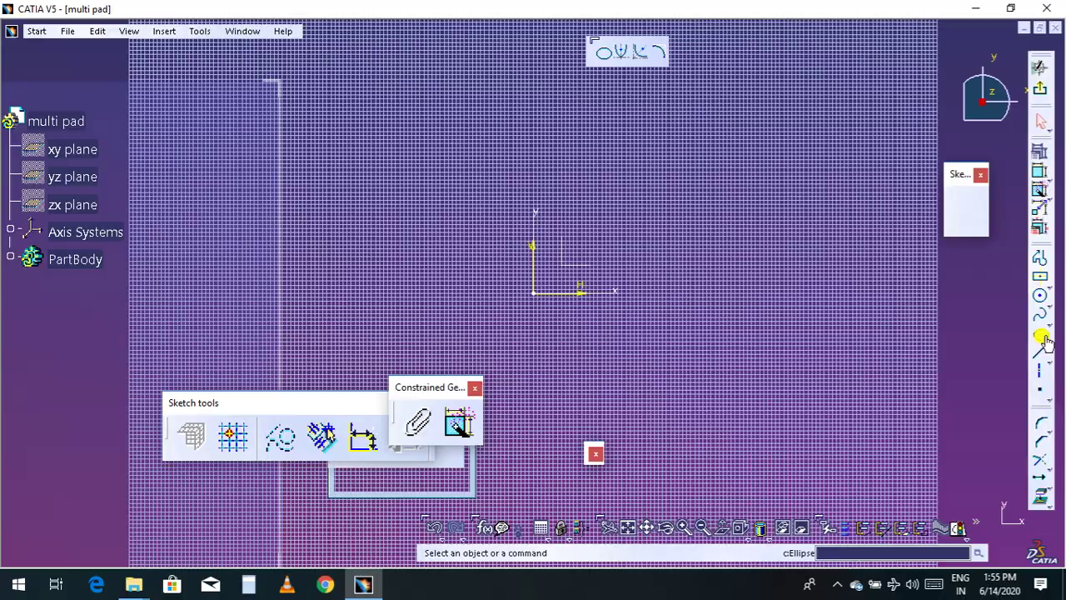
{"action": "left_click", "coordinate": [1041, 282]}
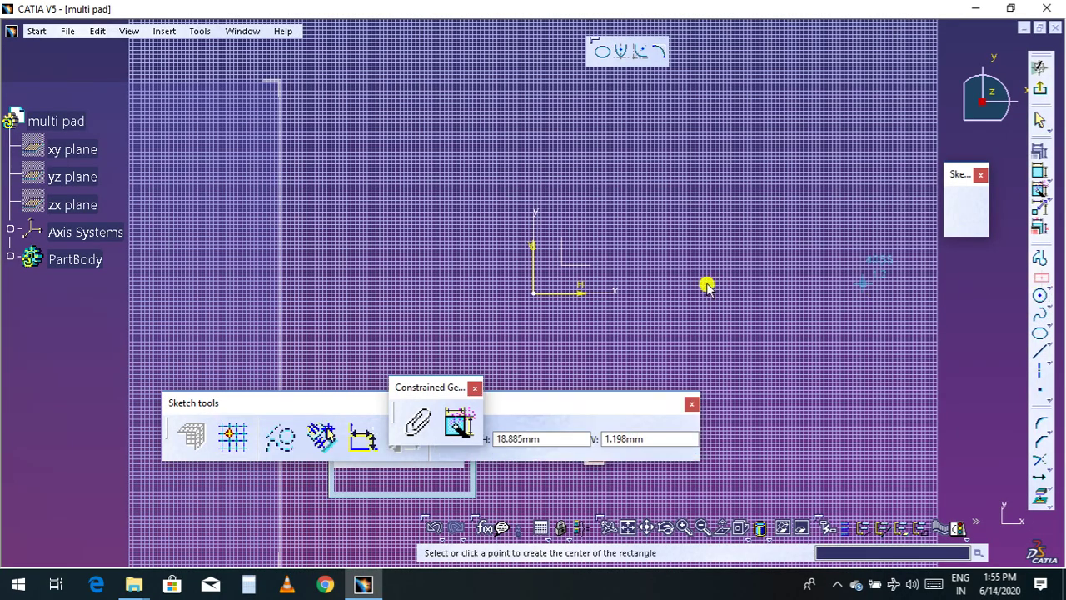
{"action": "left_click", "coordinate": [534, 292]}
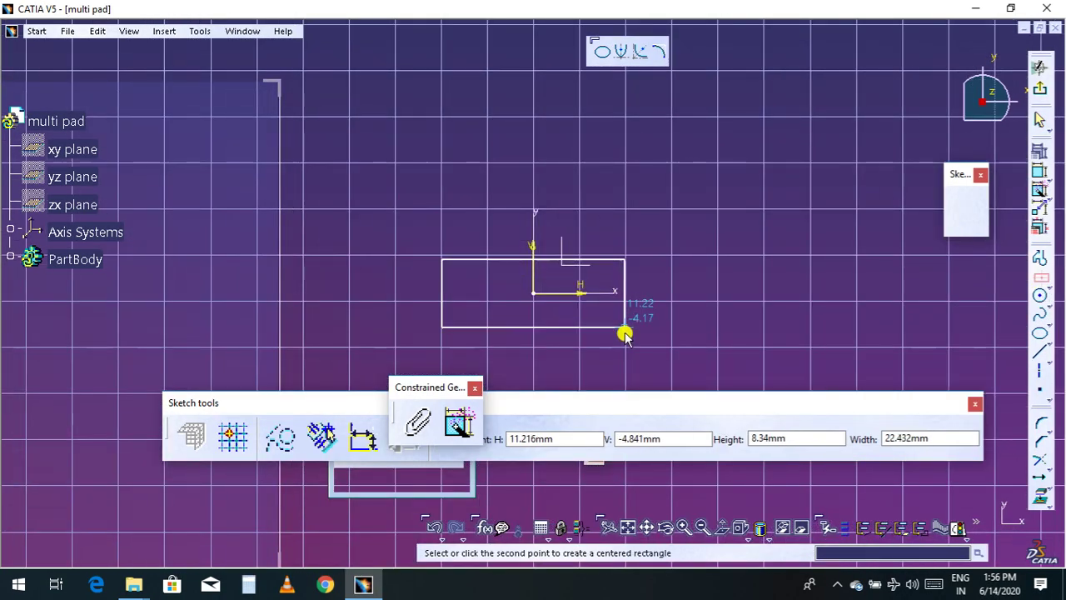
{"action": "left_click", "coordinate": [626, 353]}
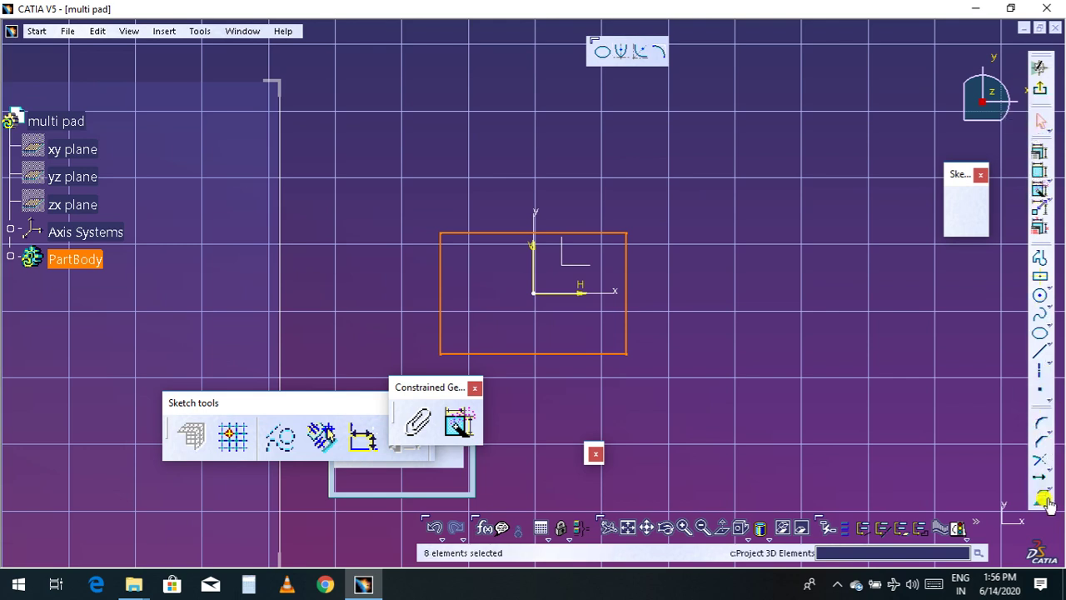
Translate the rectangle from the origin diagonally up and to the right in duplicate mode with 3 instances, without keeping constraints.
{"action": "left_click", "coordinate": [1042, 465]}
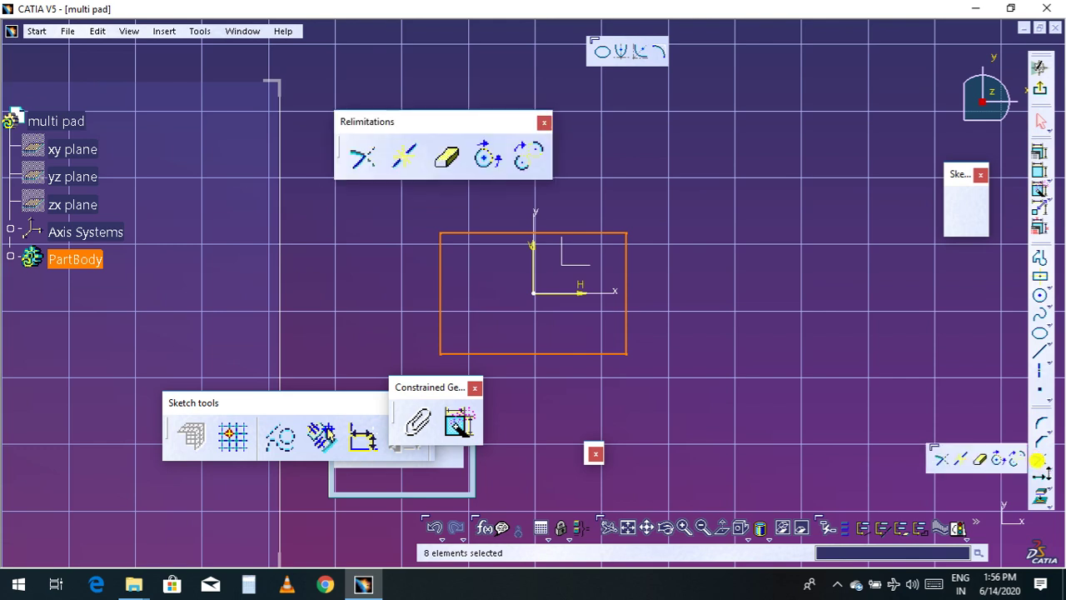
{"action": "left_click", "coordinate": [1052, 494]}
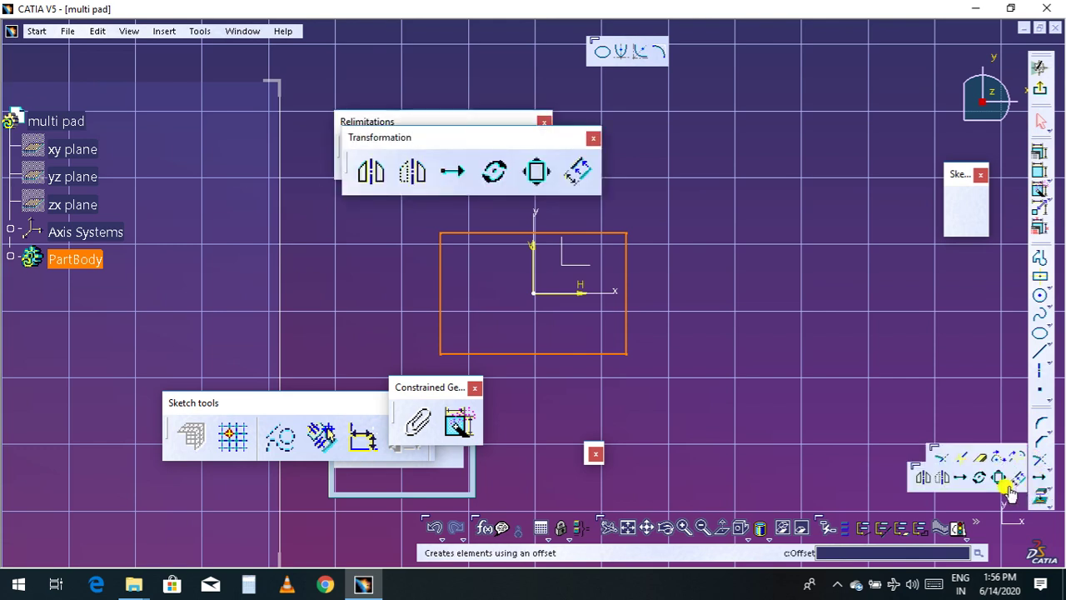
{"action": "left_click", "coordinate": [962, 479]}
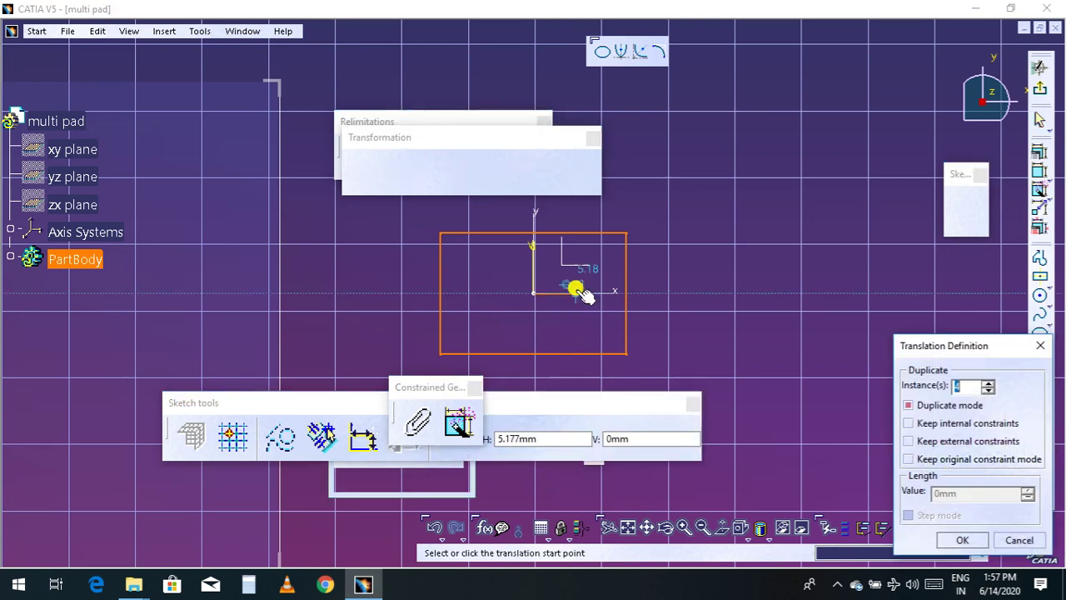
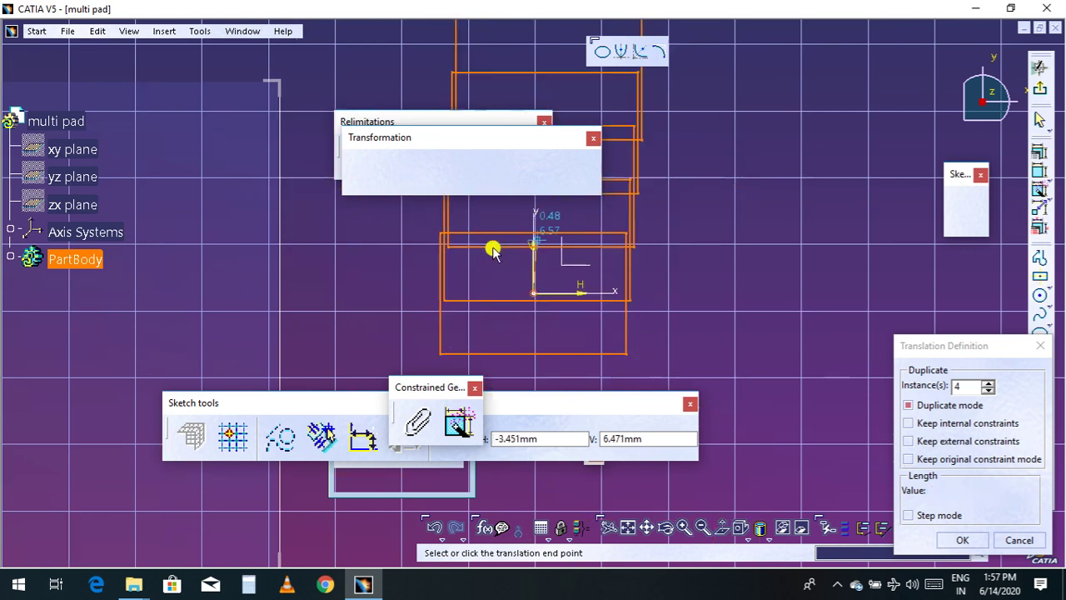
{"action": "left_click", "coordinate": [914, 404]}
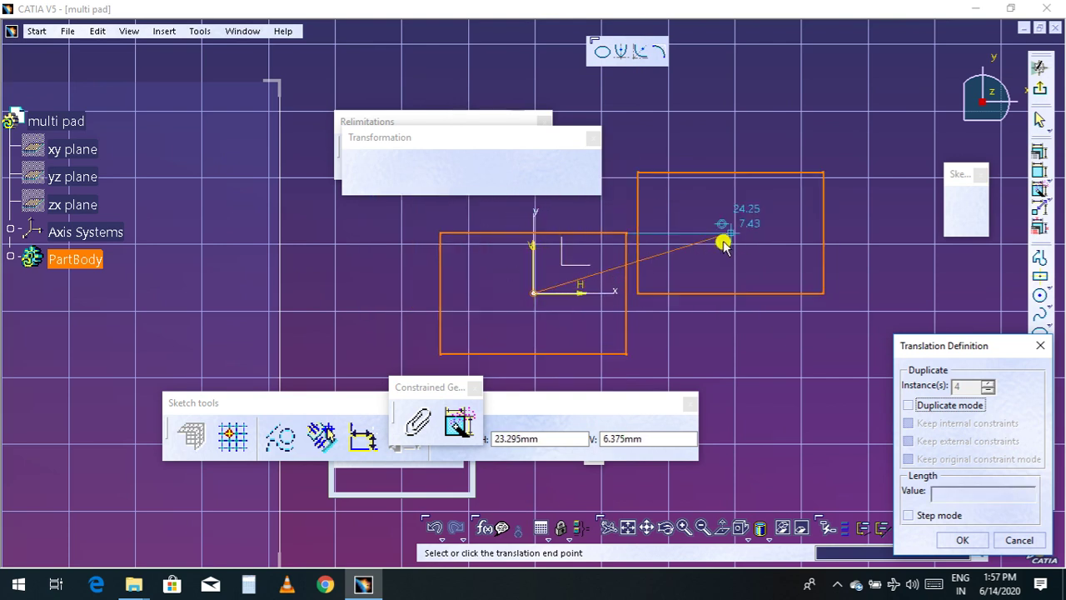
{"action": "left_click", "coordinate": [924, 407]}
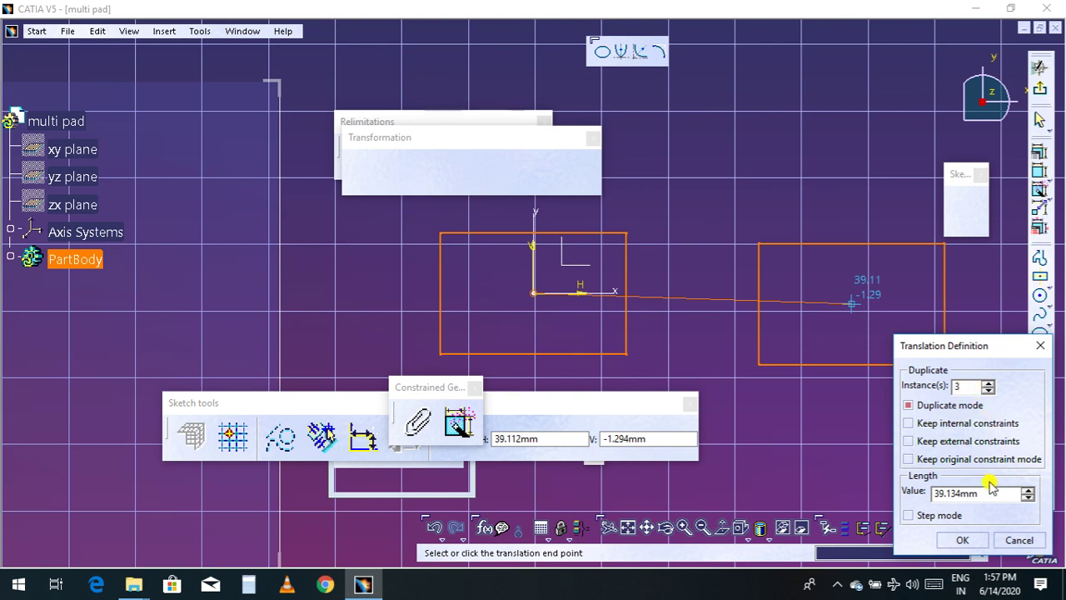
{"action": "left_click", "coordinate": [779, 115]}
{"action": "middle_click_drag", "start_coordinate": [774, 273], "coordinate": [643, 321]}
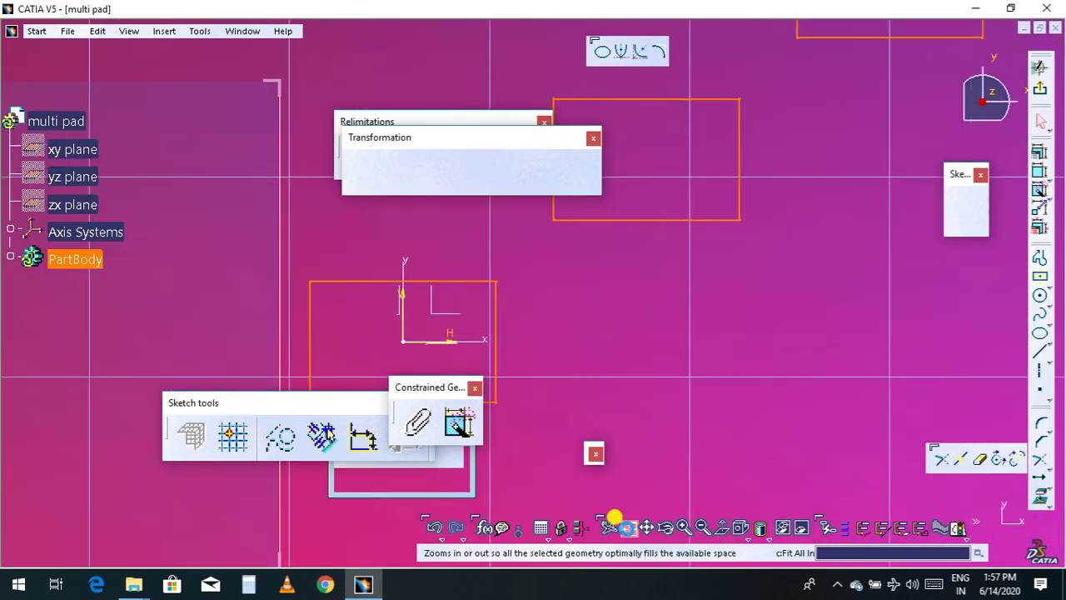
{"action": "left_click", "coordinate": [627, 527]}
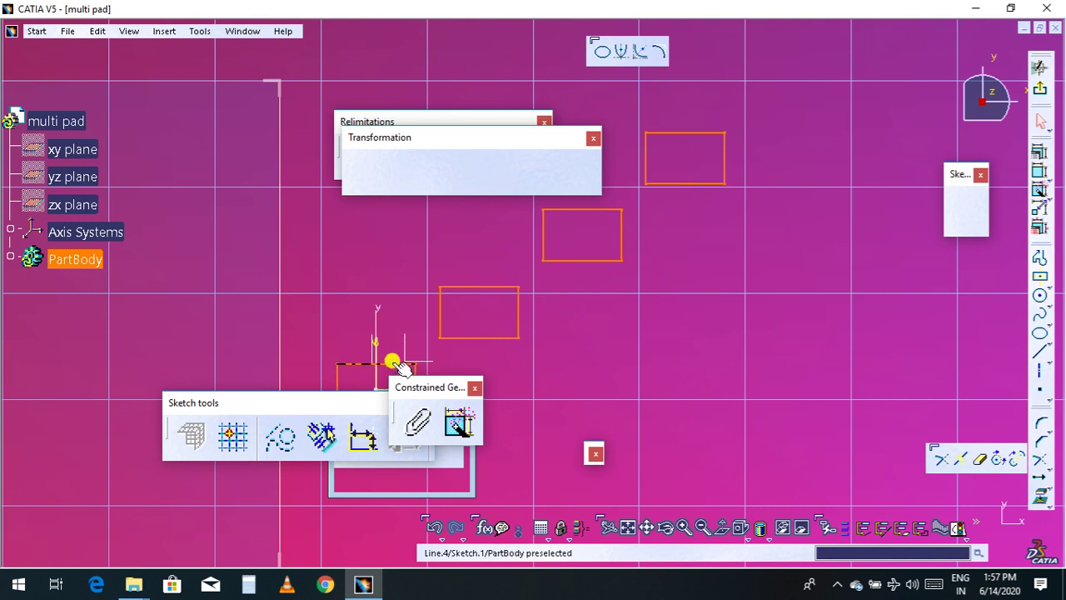
{"action": "middle_click_drag", "start_coordinate": [616, 343], "coordinate": [695, 324]}
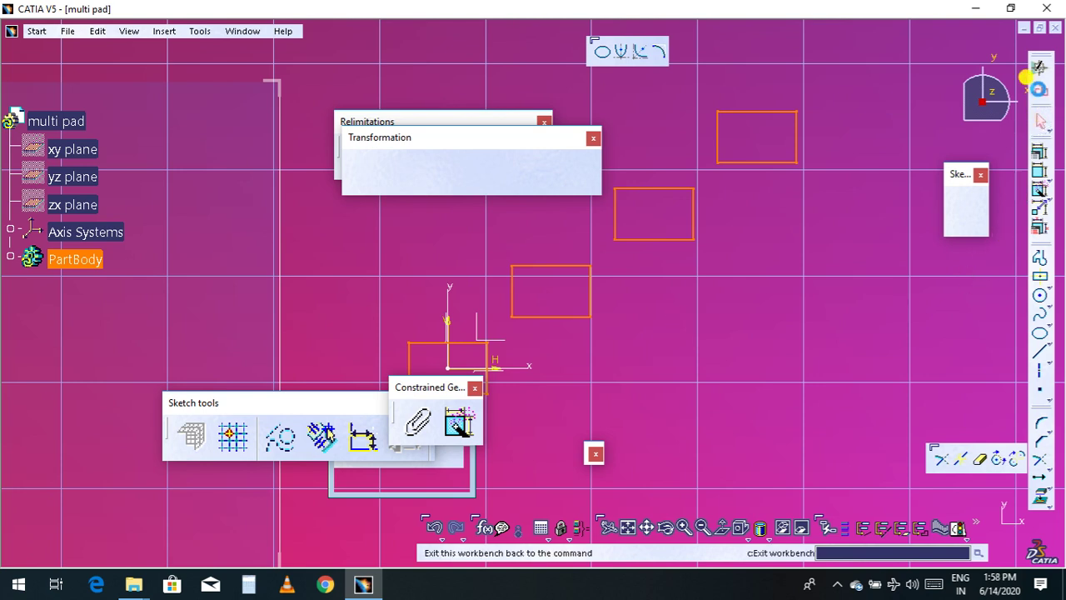
Exit the sketch and show the rectangles in an isometric view.
{"action": "left_click", "coordinate": [1029, 77]}
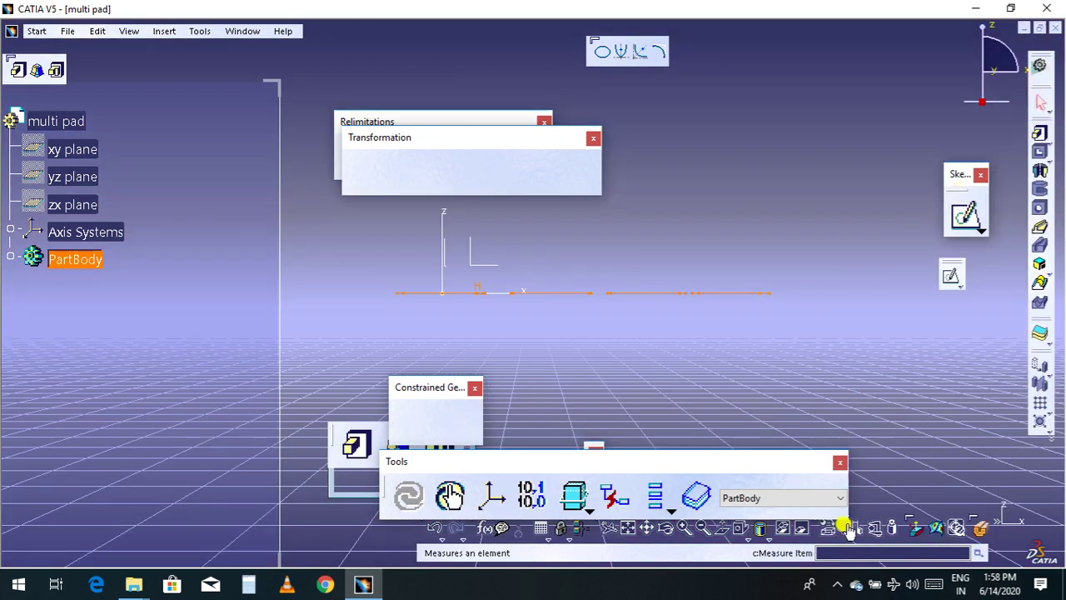
{"action": "left_click", "coordinate": [741, 528]}
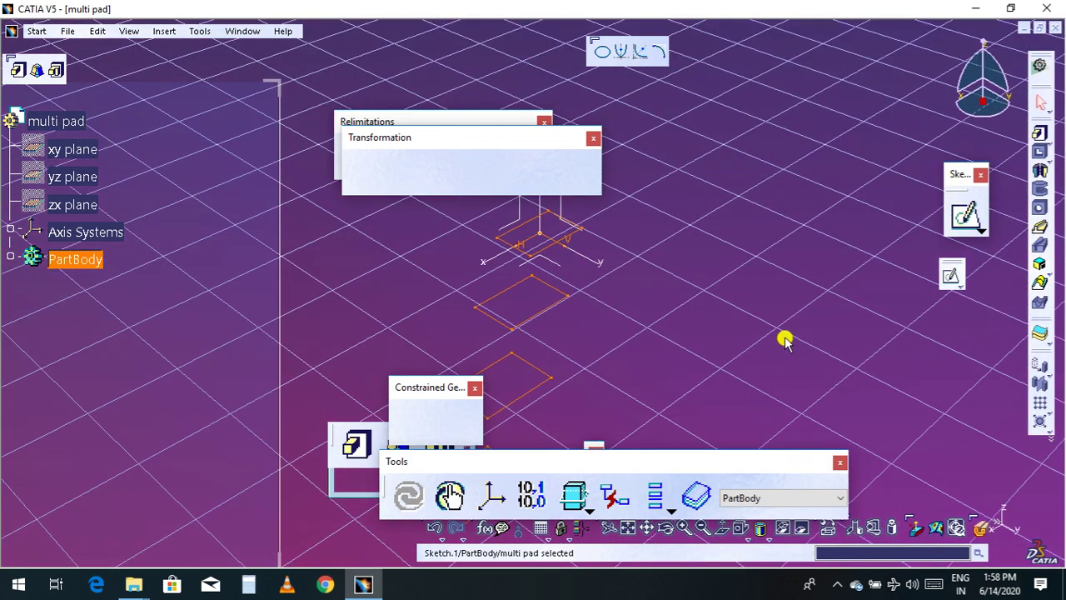
{"action": "mouse_move", "coordinate": [785, 340]}
{"action": "middle_mouse_down"}
{"action": "mouse_move", "coordinate": [866, 283]}
{"action": "mouse_move", "coordinate": [916, 326]}
{"action": "middle_mouse_up"}
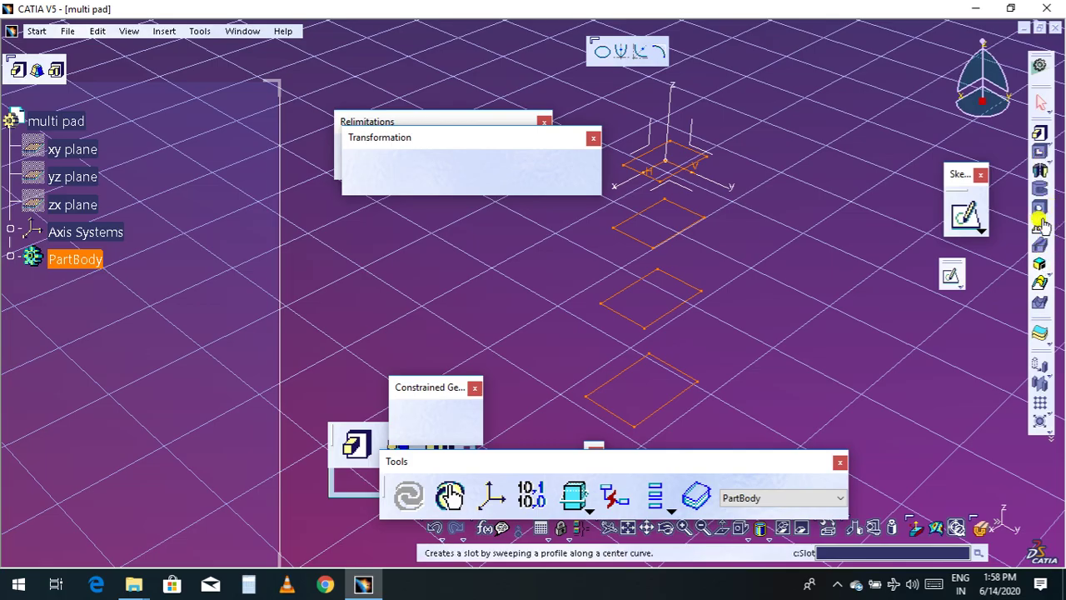
Start a Multi-Pad on the sketch containing the four rectangles.
{"action": "left_click", "coordinate": [1042, 139]}
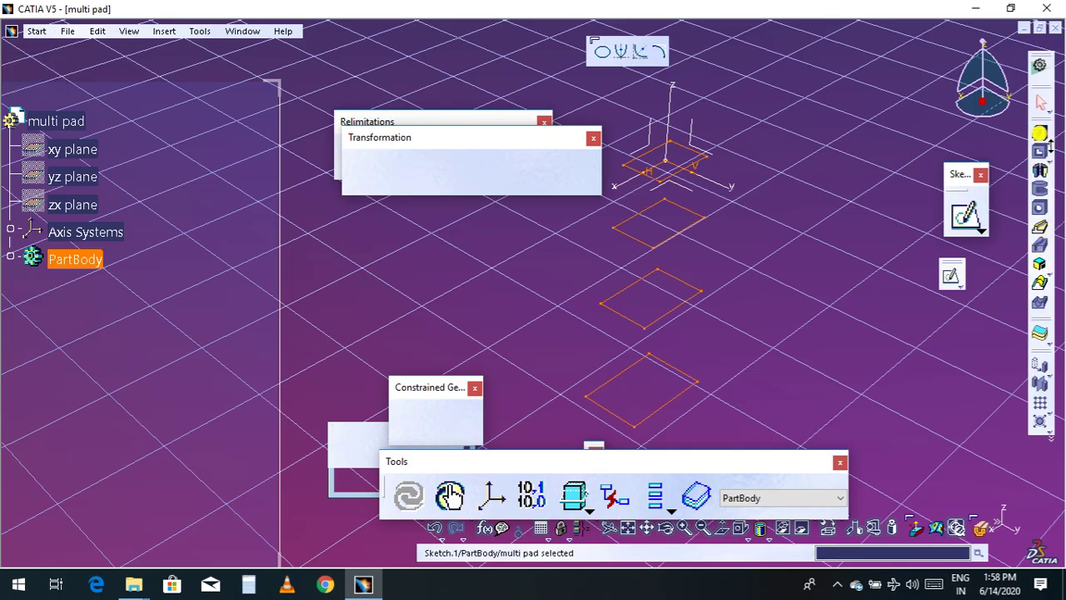
{"action": "left_click", "coordinate": [1048, 143]}
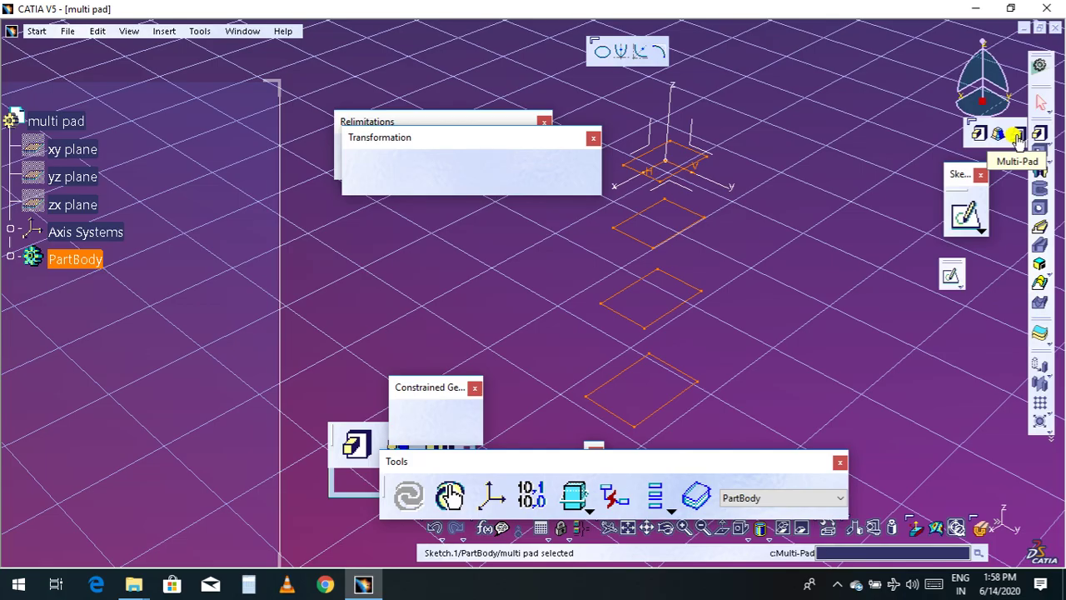
{"action": "left_click", "coordinate": [1018, 137]}
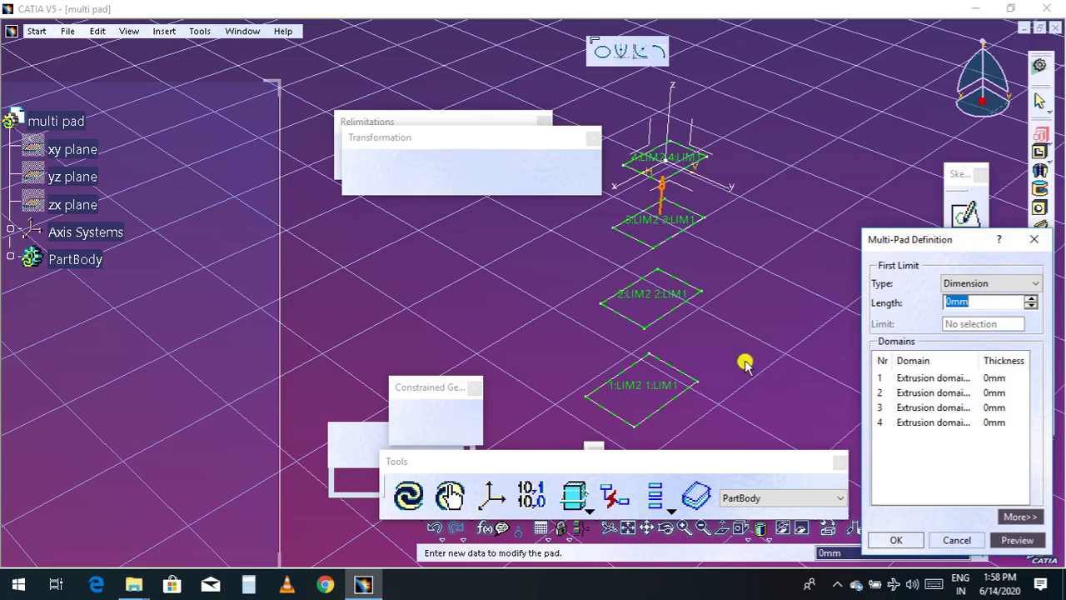
{"action": "middle_click_drag", "start_coordinate": [745, 361], "coordinate": [745, 316]}
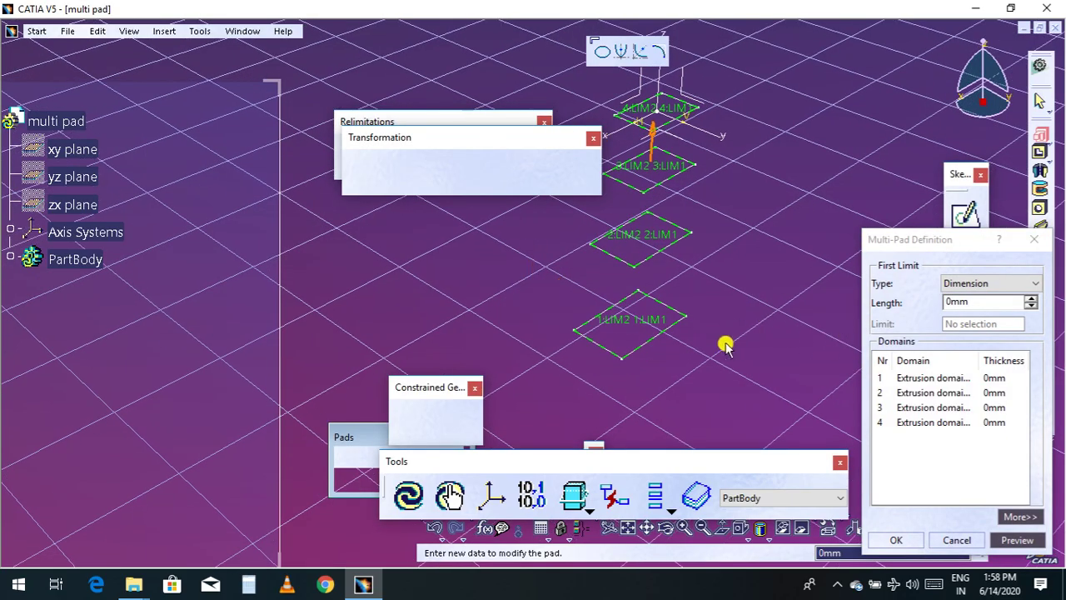
Try to preview the multi-pad with a 10 mm length without selecting any extrusion domain.
{"action": "double_click", "coordinate": [966, 301]}
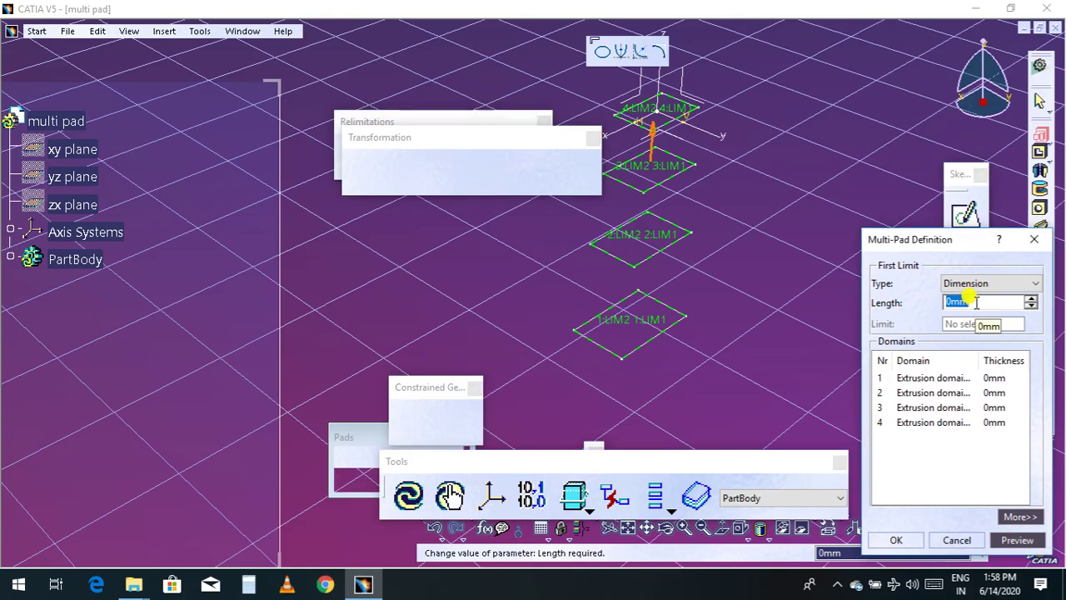
{"action": "type", "text": "10"}
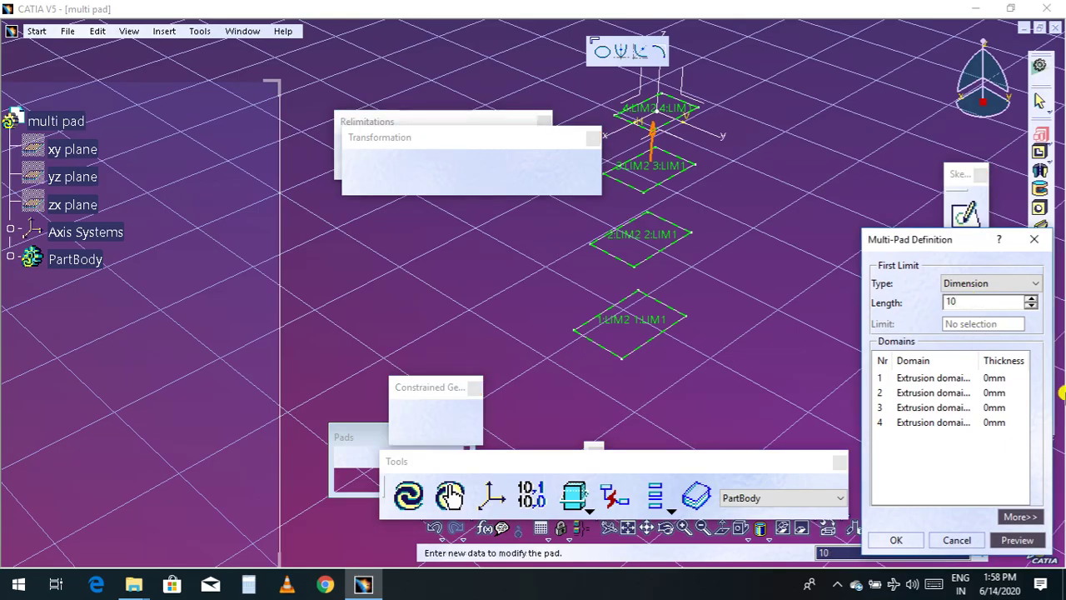
{"action": "left_click", "coordinate": [1011, 539]}
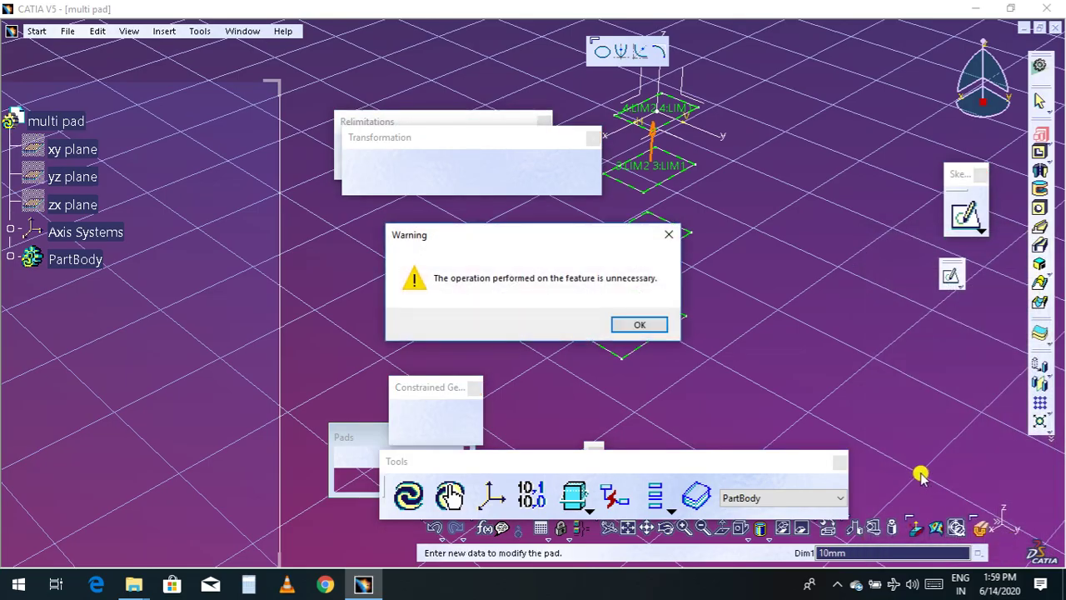
{"action": "left_click", "coordinate": [638, 324]}
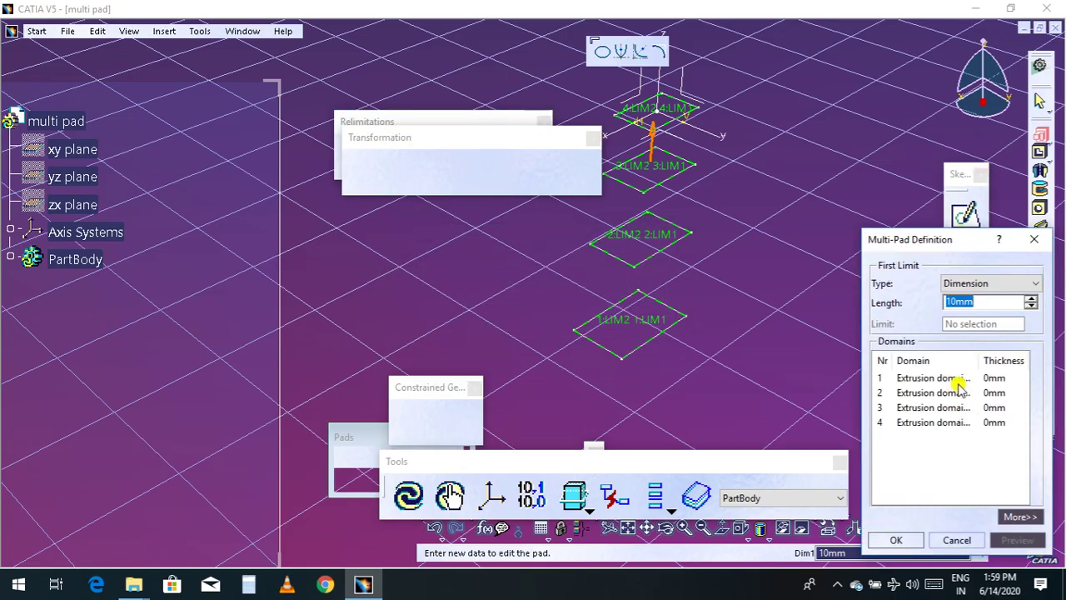
Set the length of extrusion domain 1 to 10 mm and preview the pad.
{"action": "middle_click_drag", "start_coordinate": [777, 341], "coordinate": [723, 389]}
{"action": "middle_click_drag", "start_coordinate": [727, 300], "coordinate": [761, 279]}
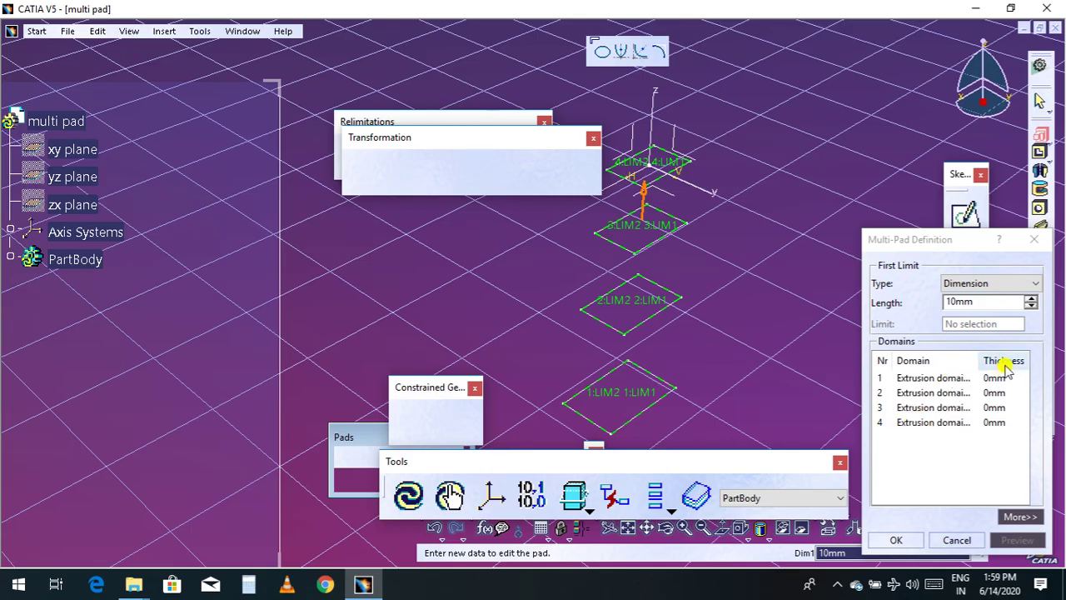
{"action": "left_click", "coordinate": [933, 379]}
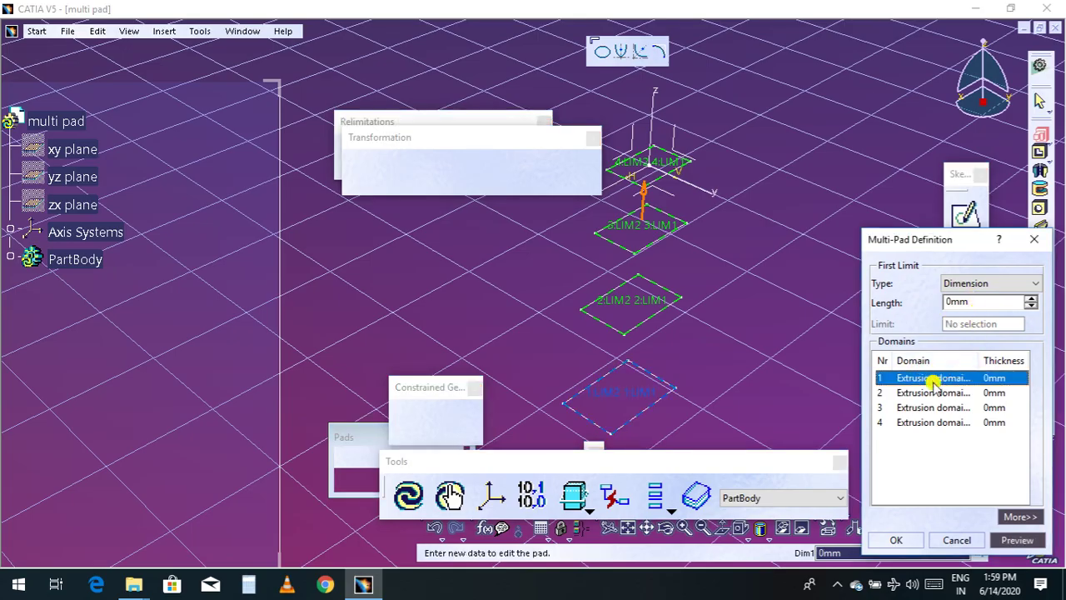
{"action": "type", "text": "10"}
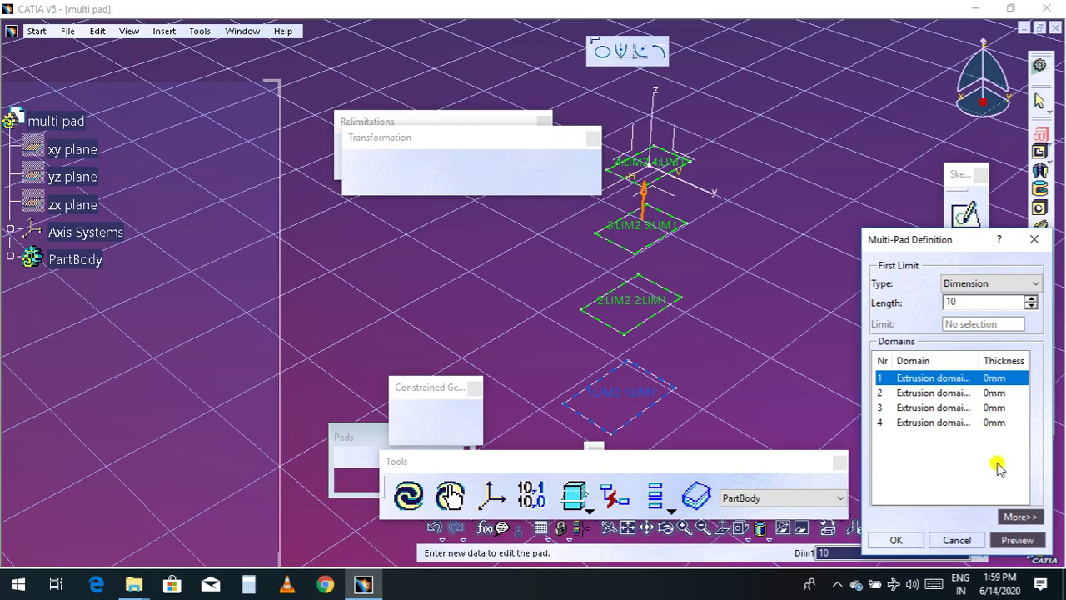
{"action": "left_click", "coordinate": [1011, 540]}
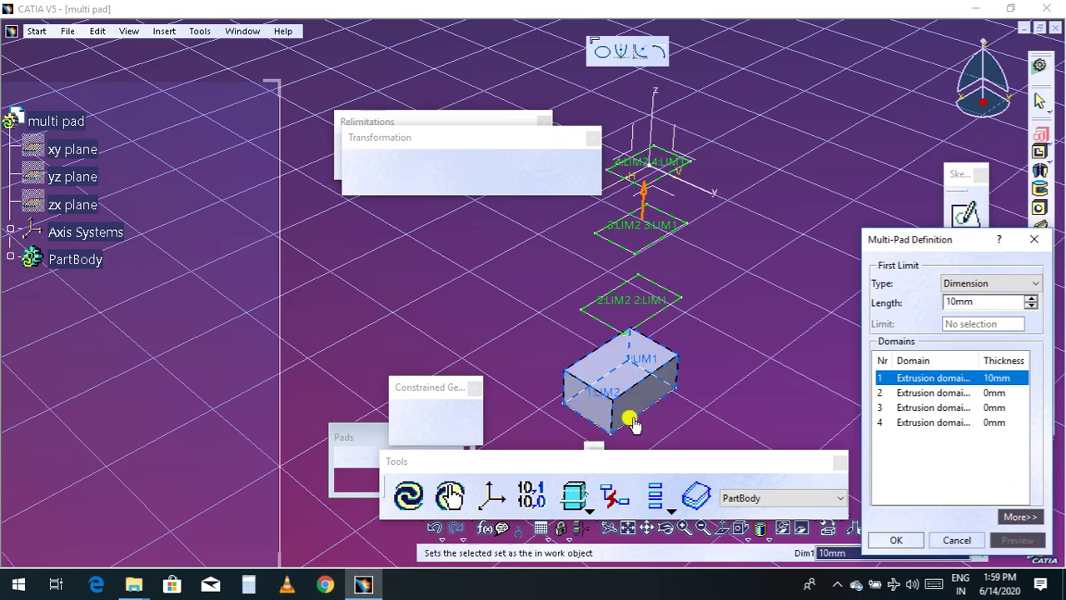
Set the length of extrusion domain 2 to 10 mm and preview the pad.
{"action": "left_click", "coordinate": [925, 393]}
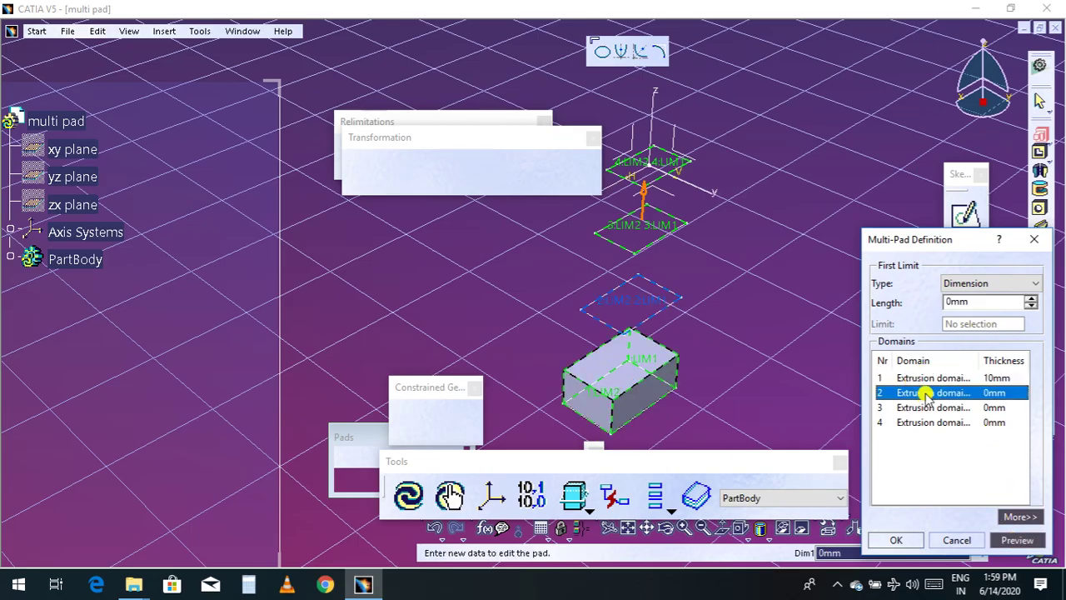
{"action": "left_click", "coordinate": [976, 302]}
{"action": "type", "text": "10"}
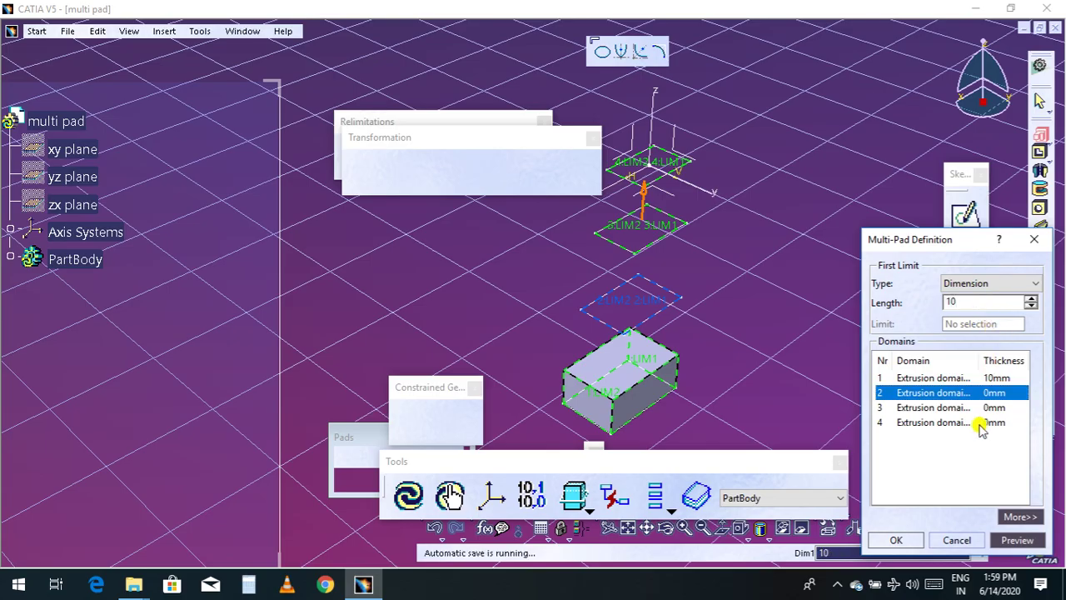
{"action": "left_click", "coordinate": [1010, 539]}
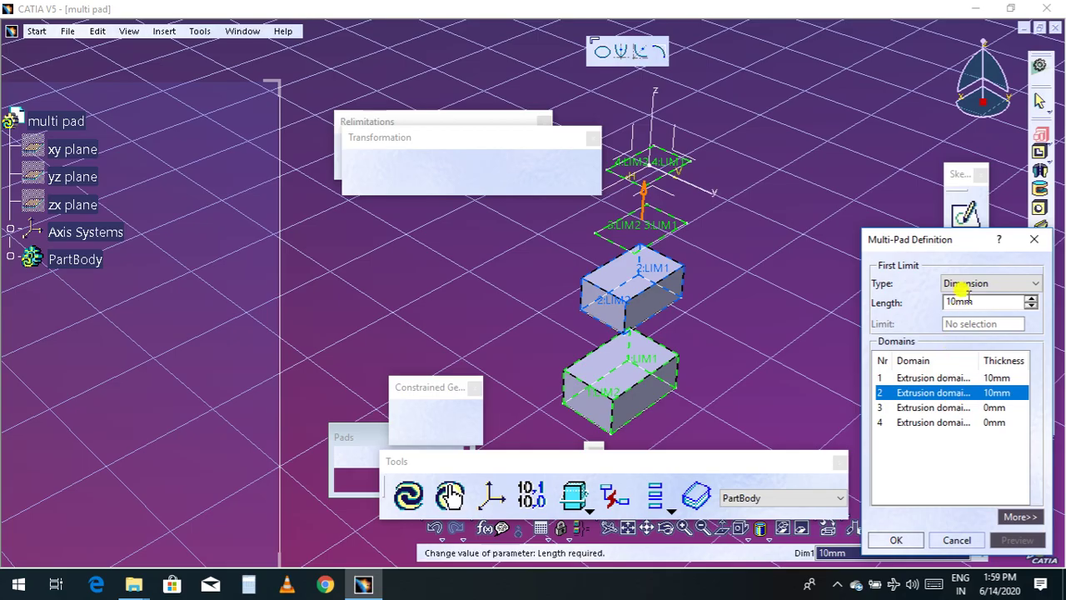
Set the length of extrusion domain 1 to 20 mm and preview the pad.
{"action": "left_click", "coordinate": [926, 408]}
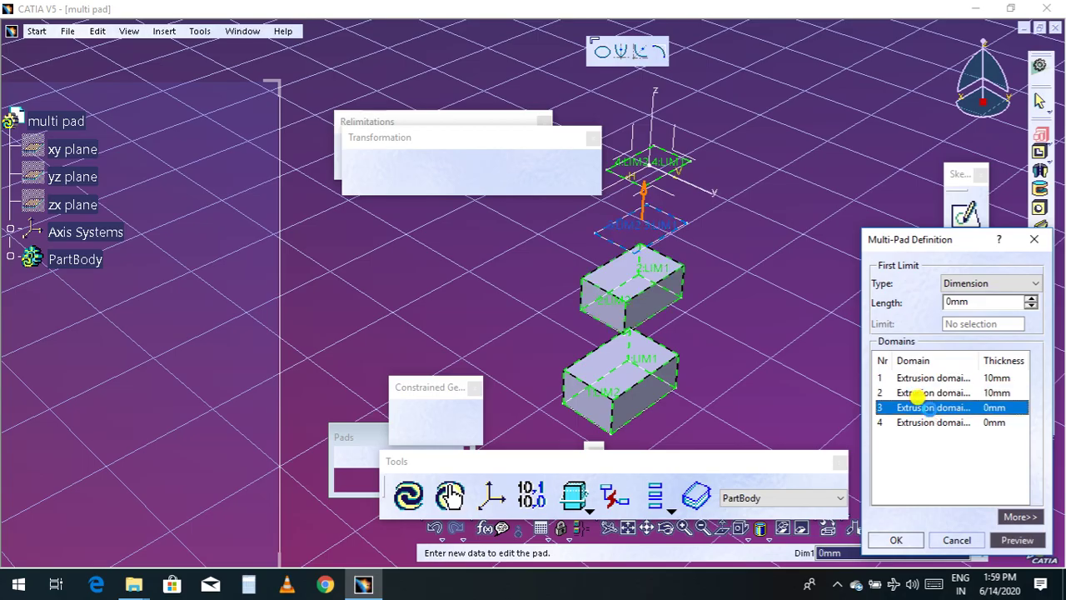
{"action": "left_click", "coordinate": [924, 393]}
{"action": "left_click", "coordinate": [932, 378]}
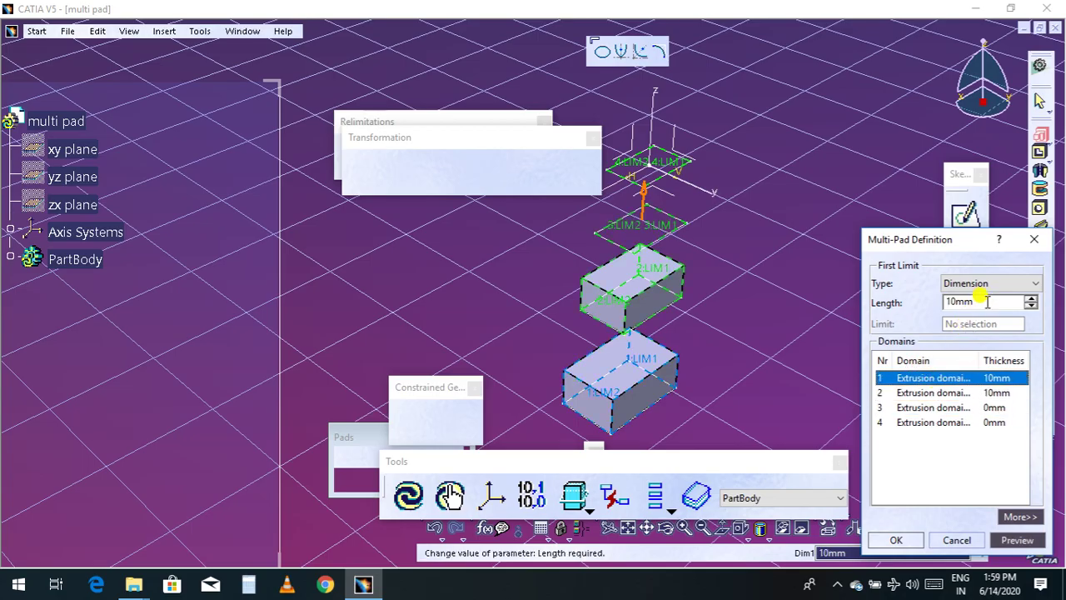
{"action": "type", "text": "20"}
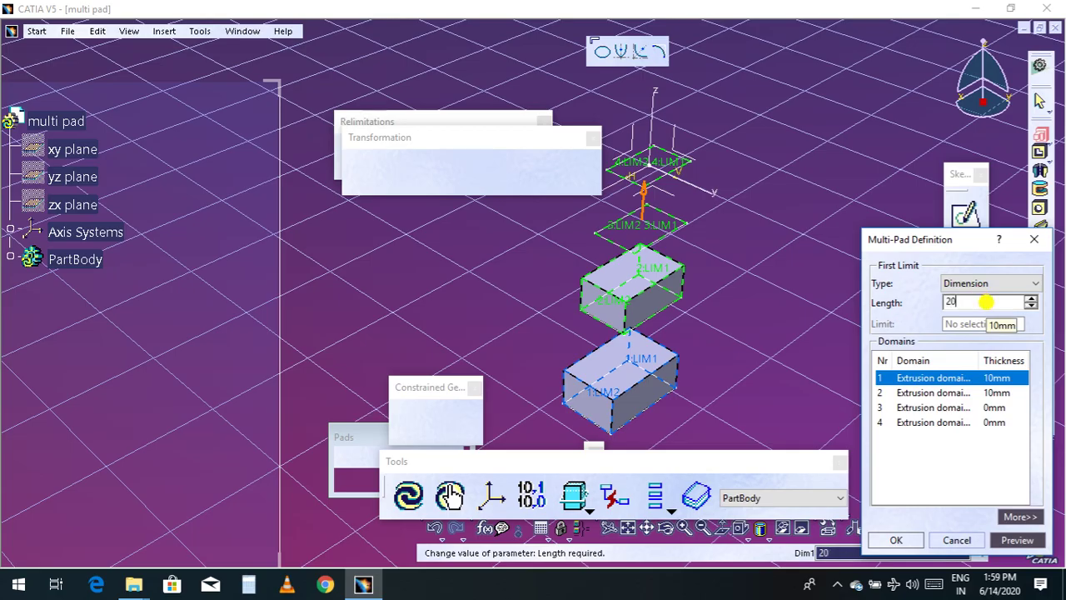
{"action": "left_click", "coordinate": [1017, 541]}
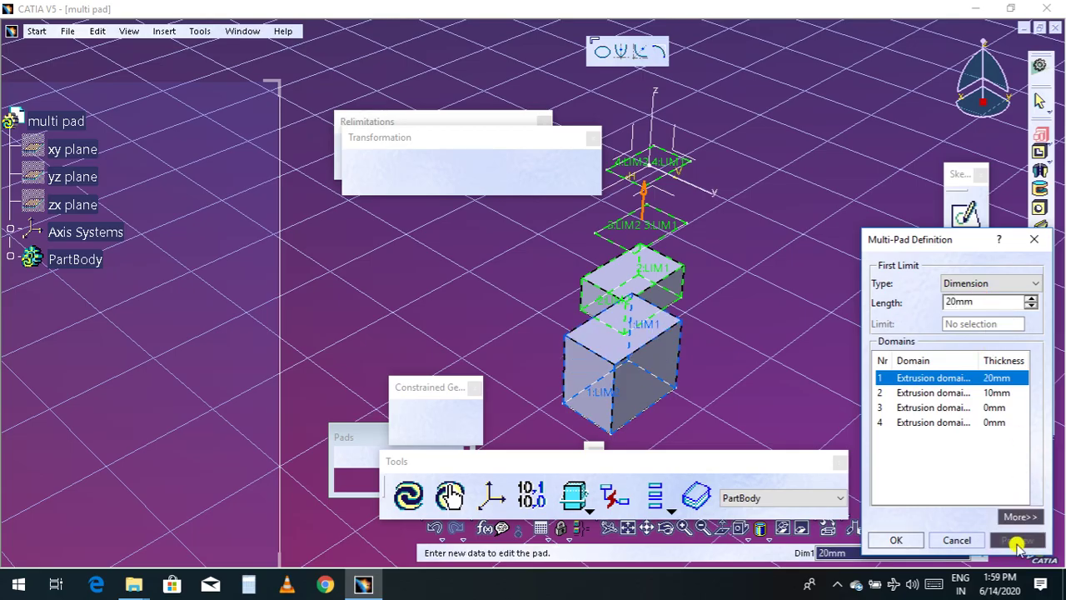
{"action": "left_click", "coordinate": [916, 424]}
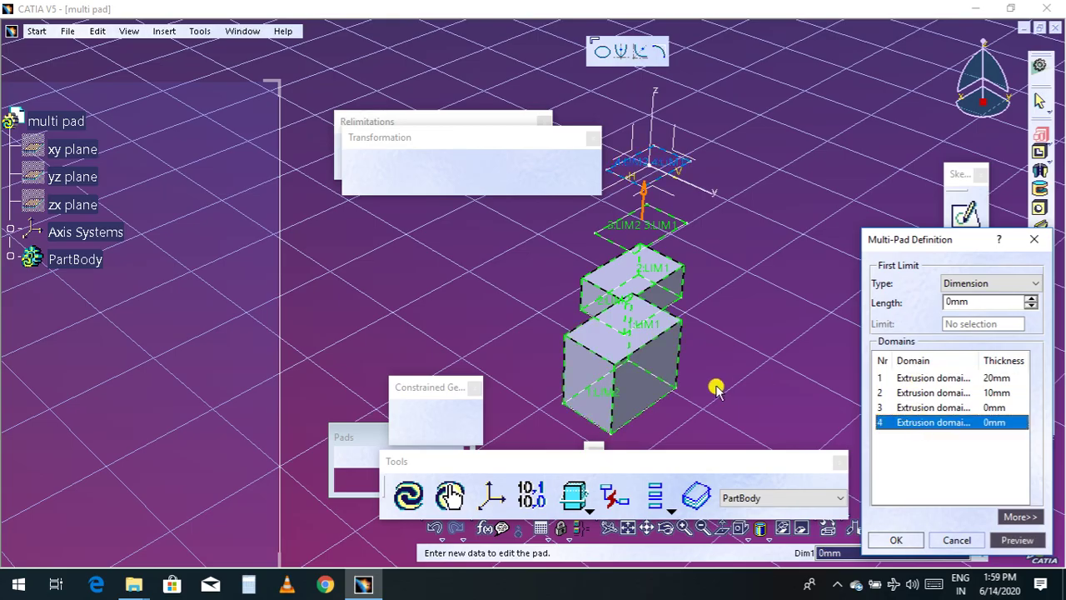
{"action": "middle_click_drag", "start_coordinate": [752, 350], "coordinate": [716, 399]}
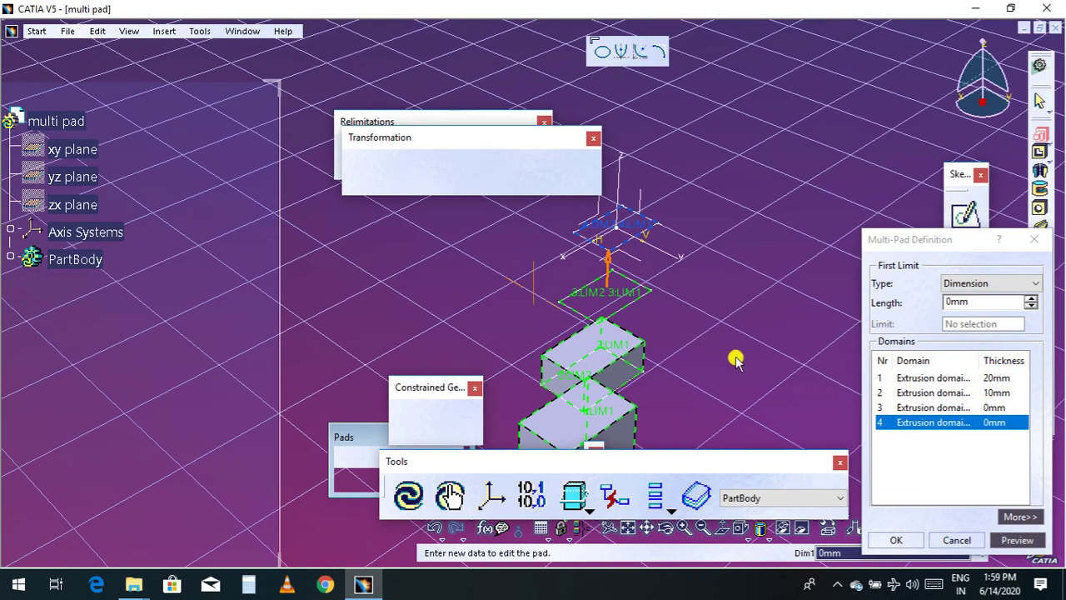
{"action": "middle_click_drag", "start_coordinate": [736, 359], "coordinate": [744, 239]}
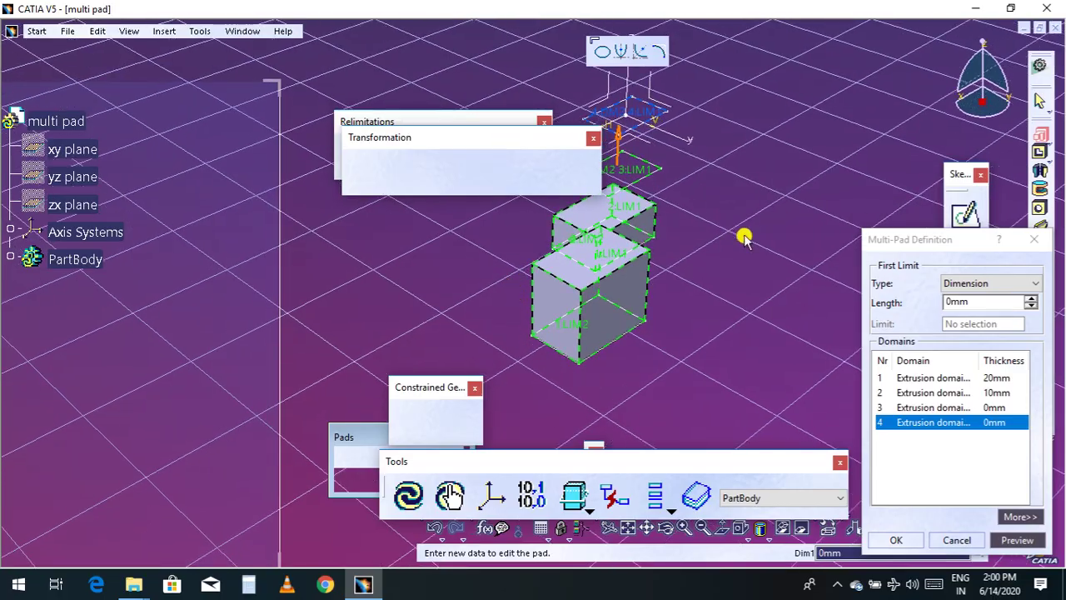
{"action": "left_click", "coordinate": [945, 422]}
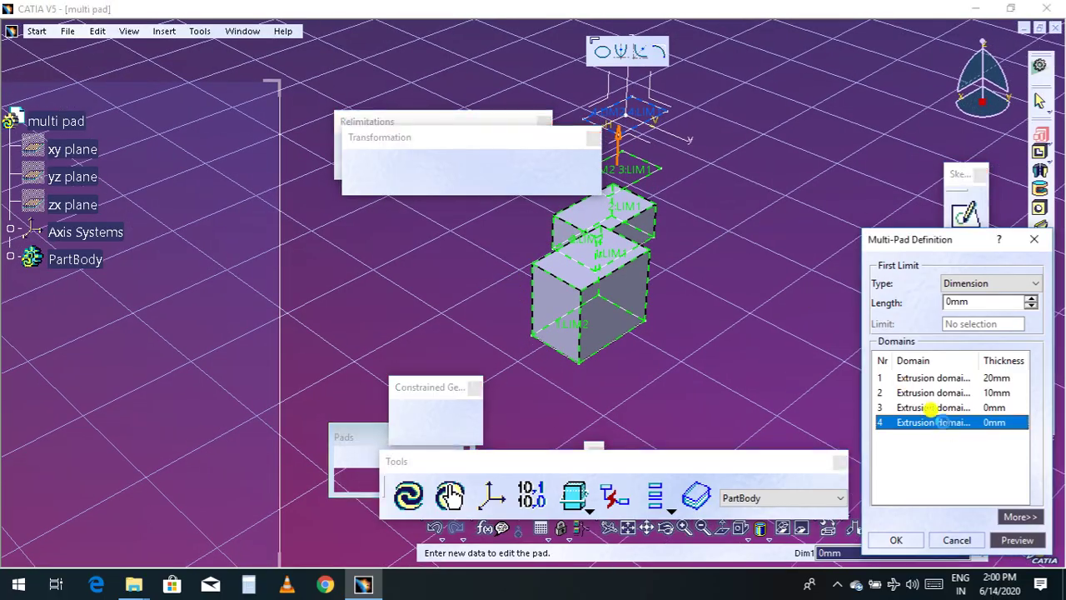
{"action": "left_click", "coordinate": [941, 423]}
{"action": "left_click", "coordinate": [962, 456]}
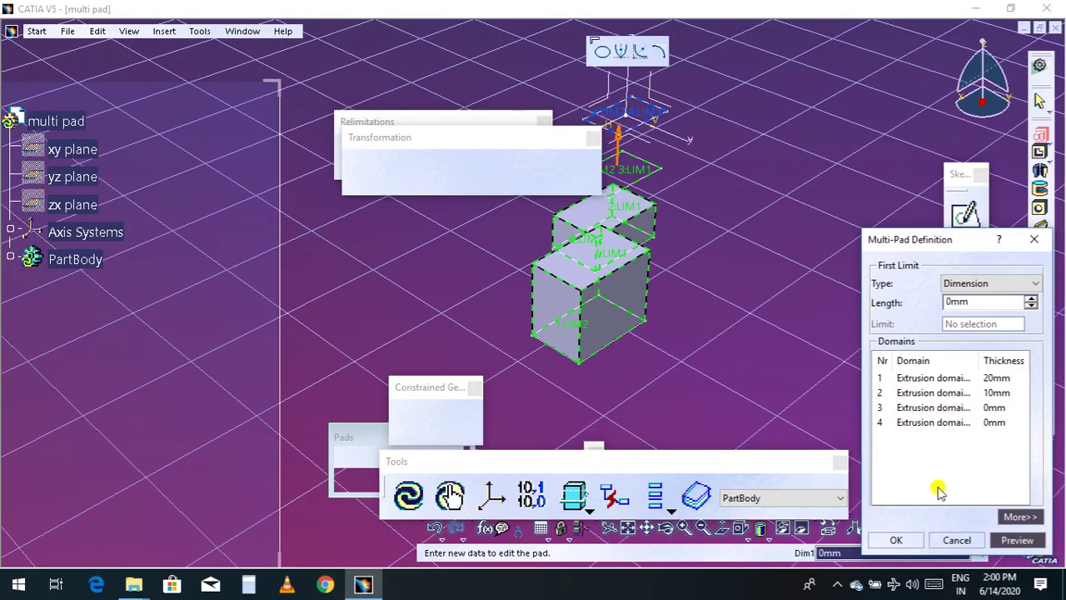
{"action": "left_click", "coordinate": [966, 379]}
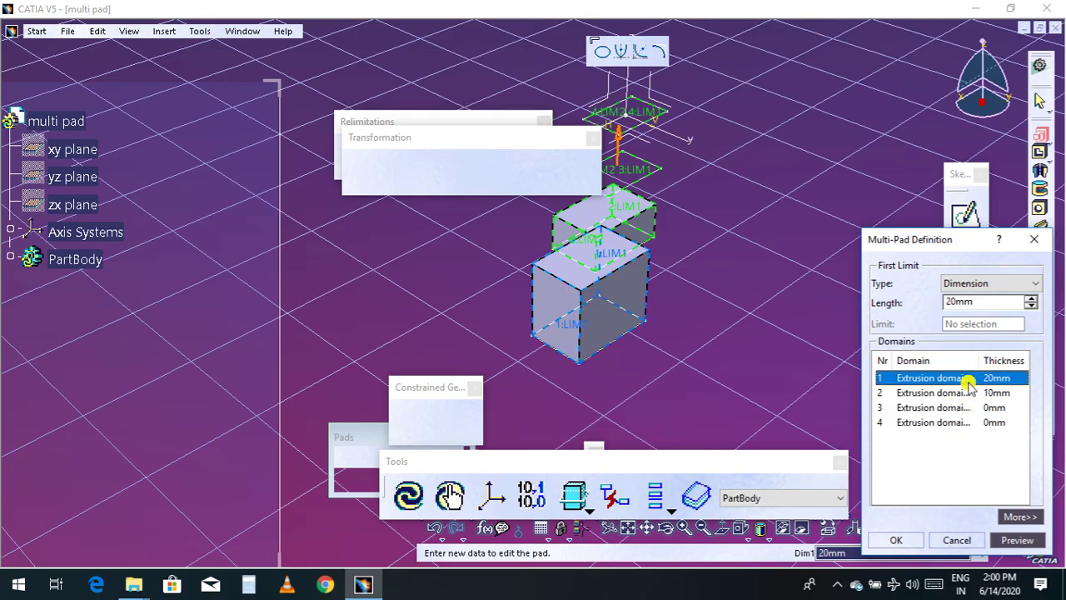
Set the length of extrusion domain 3 to 10 mm and preview the pad.
{"action": "left_click", "coordinate": [956, 407]}
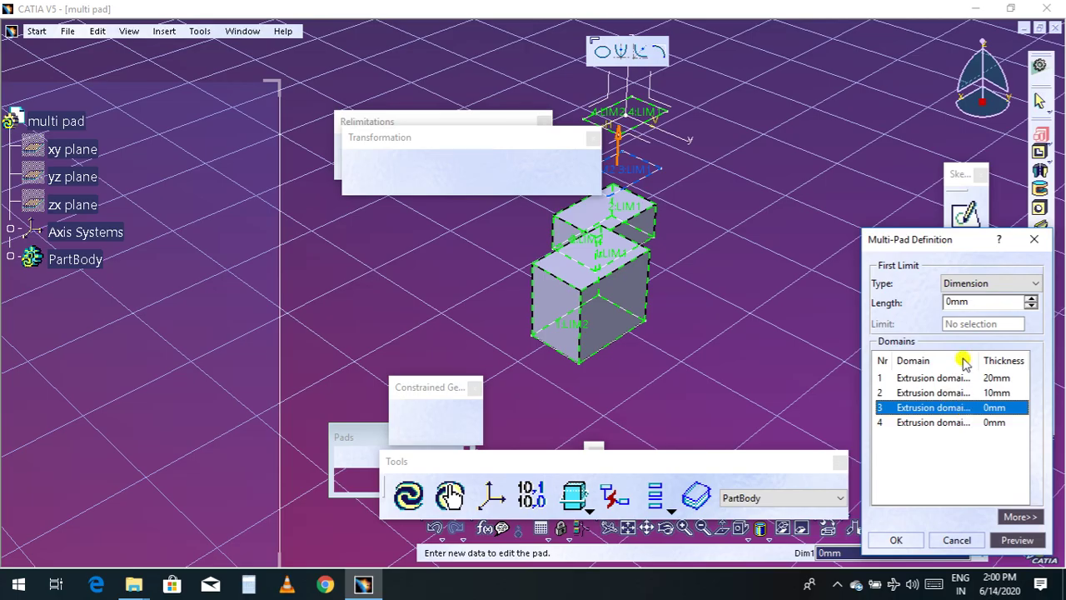
{"action": "double_click", "coordinate": [979, 303]}
{"action": "type", "text": "1"}
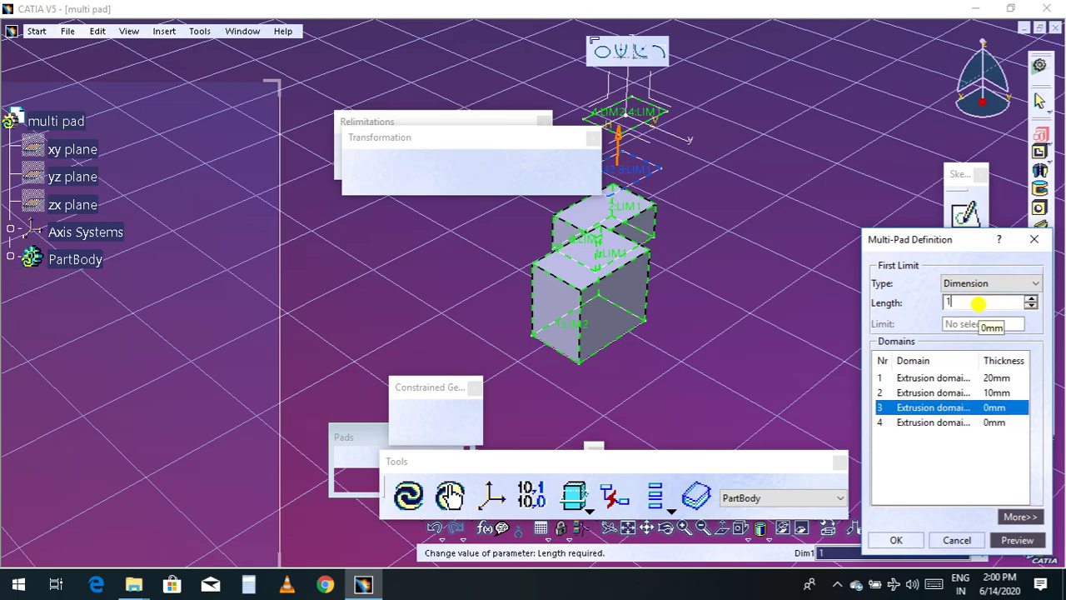
{"action": "type", "text": "0"}
{"action": "left_click", "coordinate": [1011, 540]}
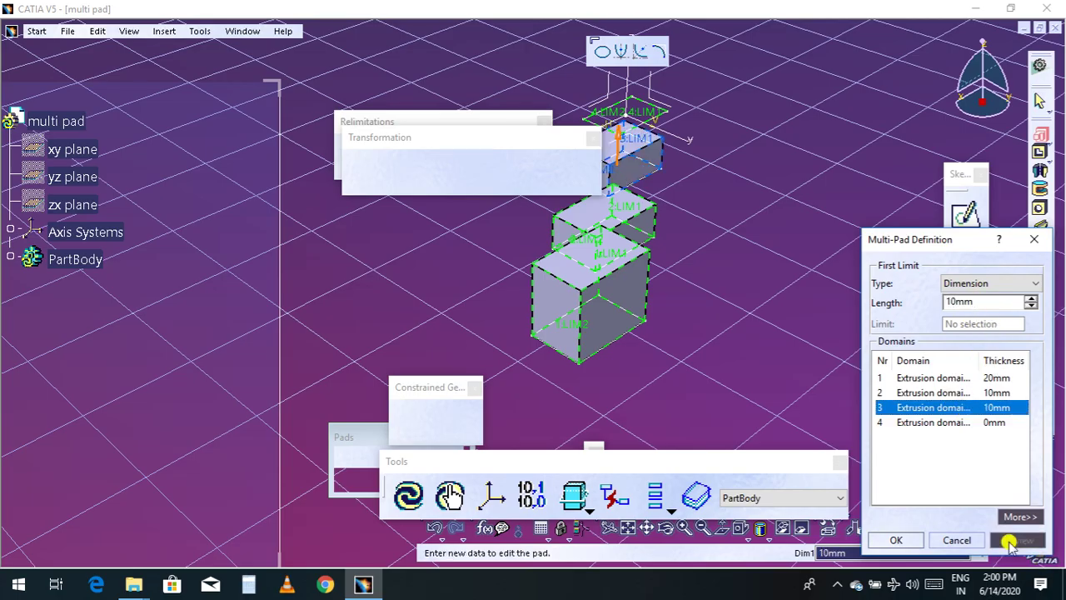
Set the length of extrusion domain 4 to 5 mm and create the multi-pad.
{"action": "left_click", "coordinate": [979, 421]}
{"action": "double_click", "coordinate": [992, 299]}
{"action": "type", "text": "5"}
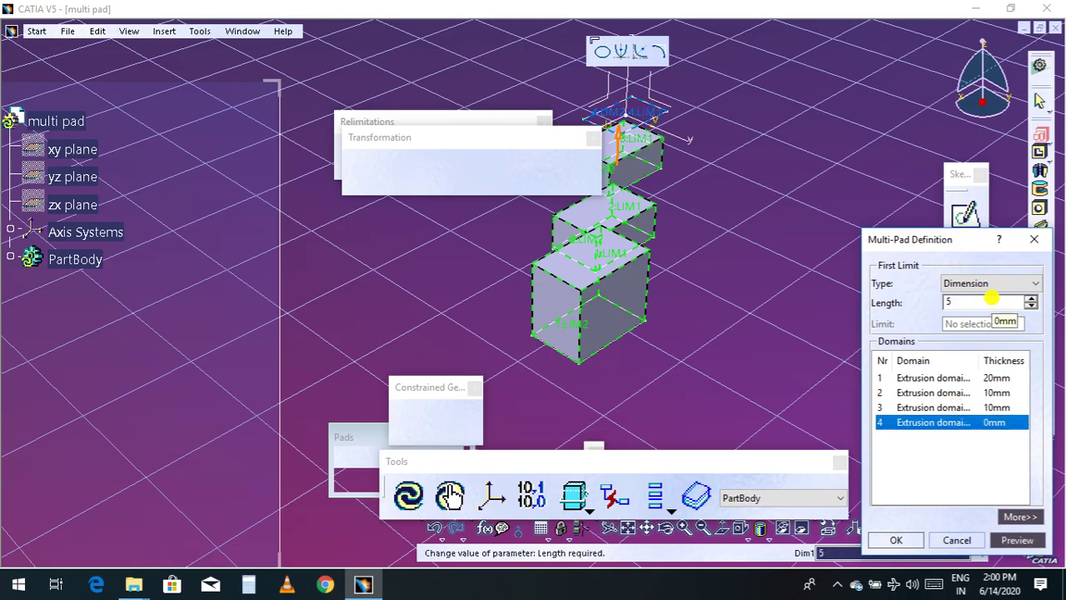
{"action": "left_click", "coordinate": [1018, 540]}
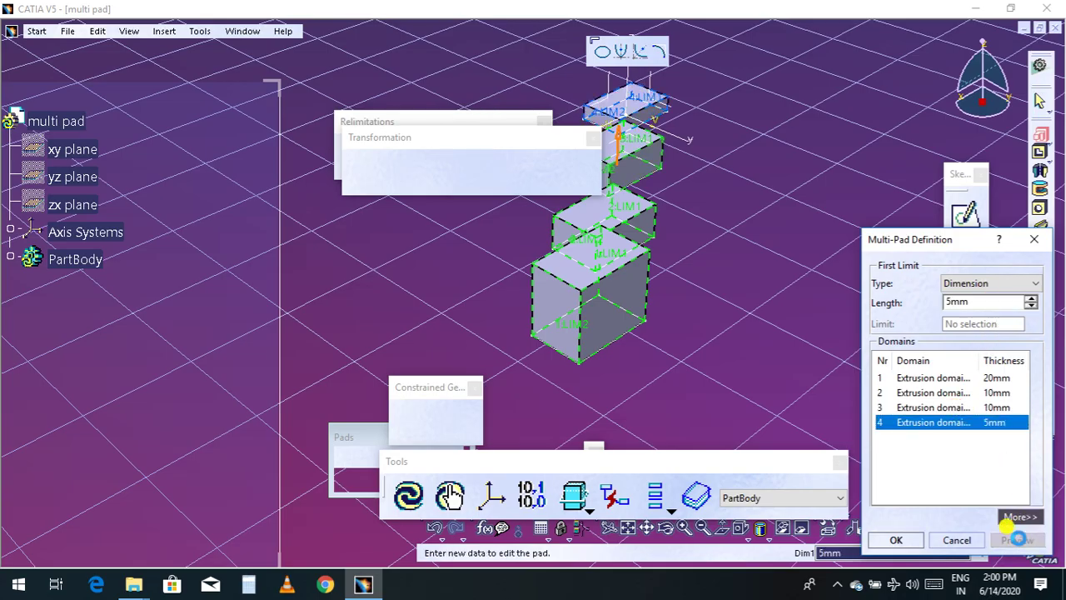
{"action": "middle_click_drag", "start_coordinate": [721, 267], "coordinate": [742, 334]}
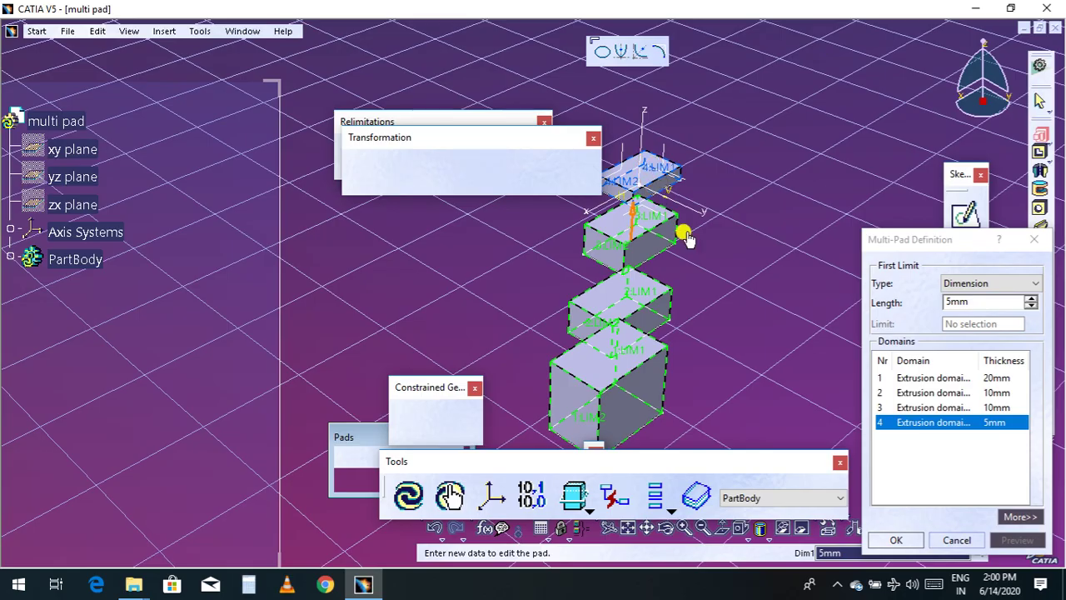
{"action": "left_click", "coordinate": [896, 540]}
{"action": "middle_click_drag", "start_coordinate": [816, 412], "coordinate": [810, 383]}
{"action": "middle_click_drag", "start_coordinate": [838, 286], "coordinate": [762, 341]}
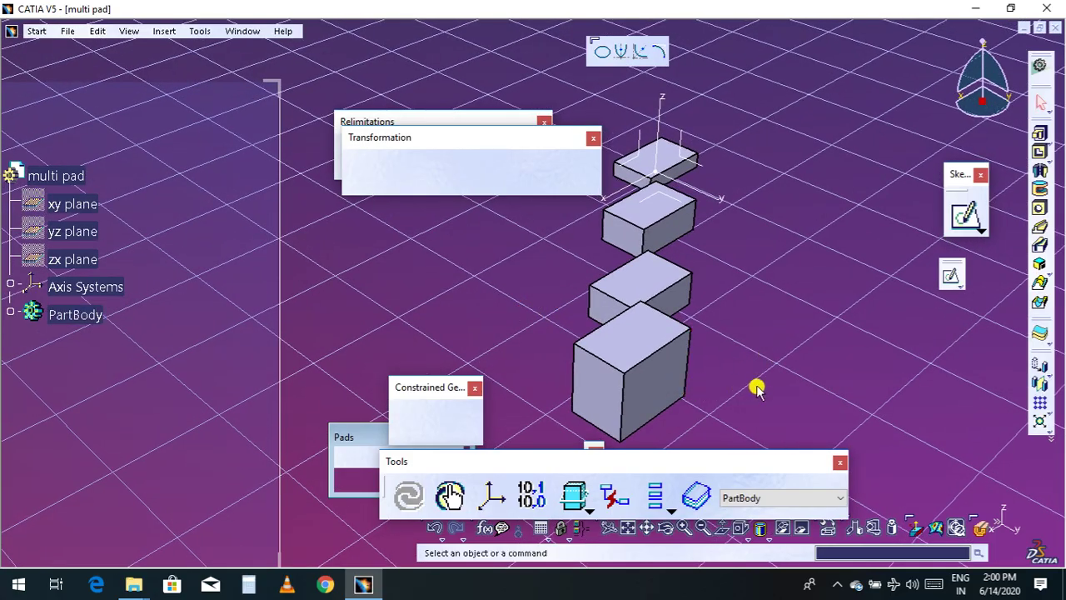
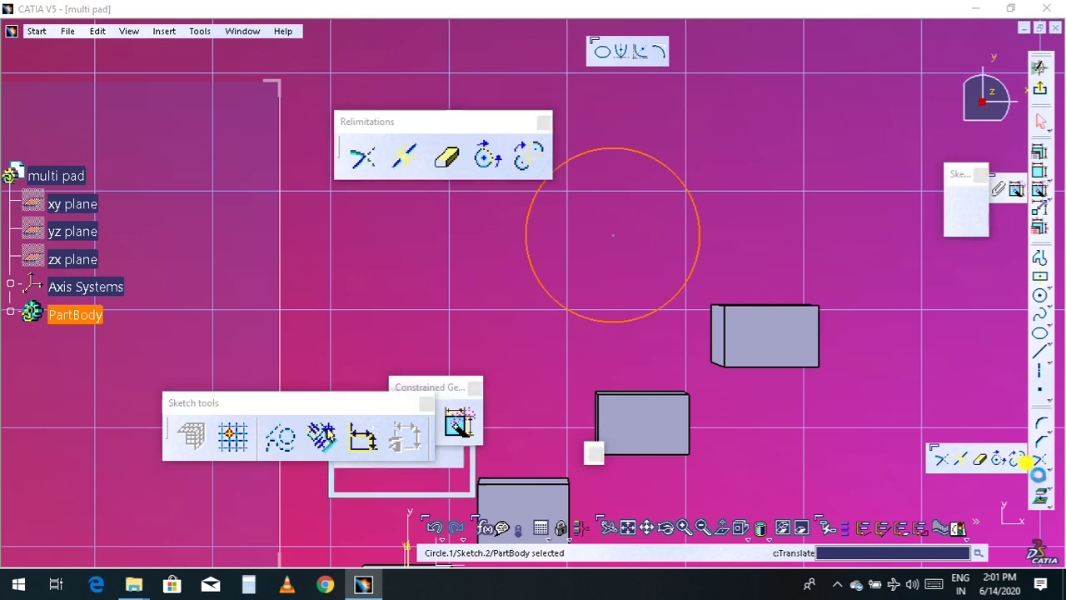
Translate the circle diagonally up and right from its centre, with the instance count set to 5 and duplicate mode off.
{"action": "left_click", "coordinate": [613, 235]}
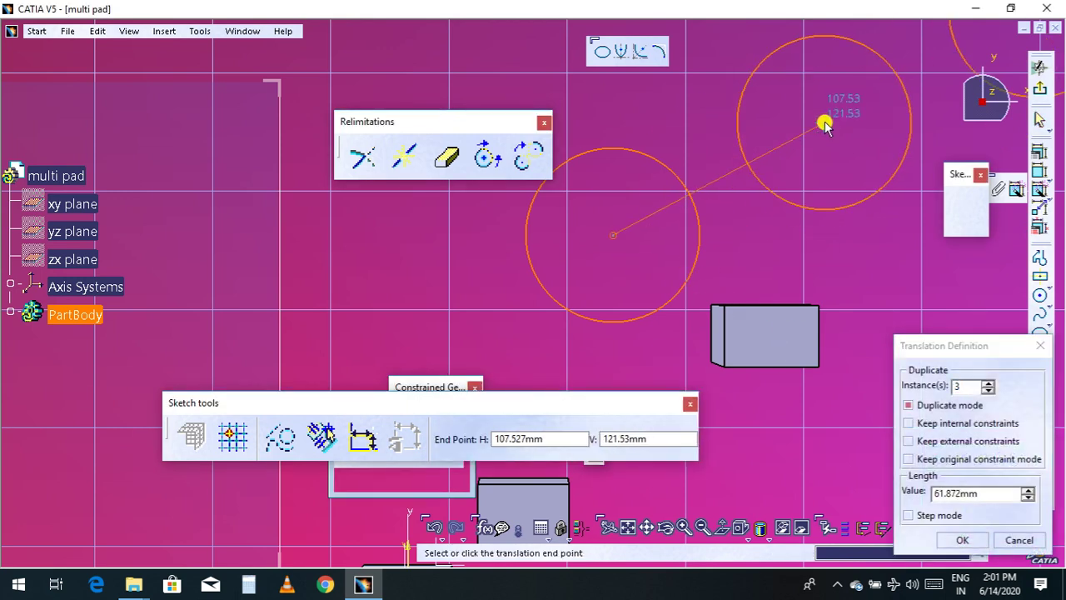
{"action": "left_click", "coordinate": [960, 383]}
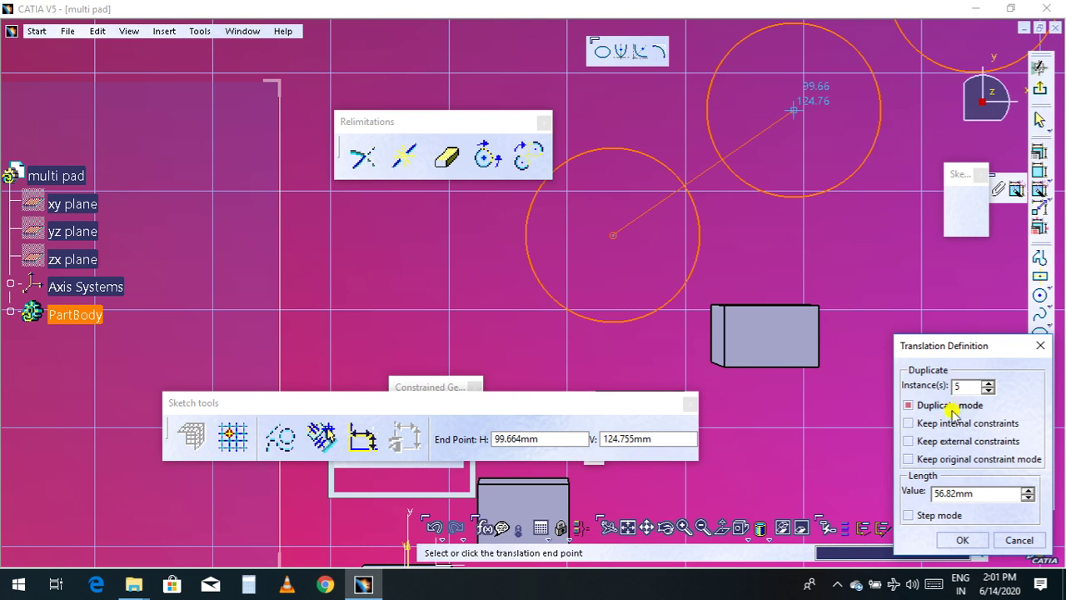
{"action": "left_click", "coordinate": [910, 405]}
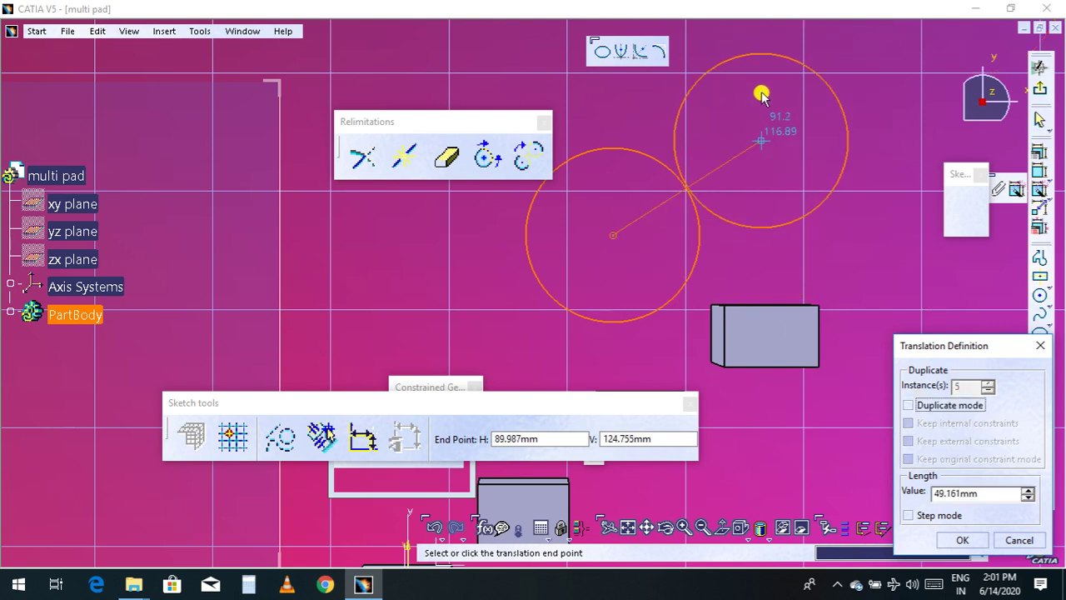
{"action": "left_click", "coordinate": [791, 55]}
{"action": "middle_click_drag", "start_coordinate": [661, 240], "coordinate": [452, 311]}
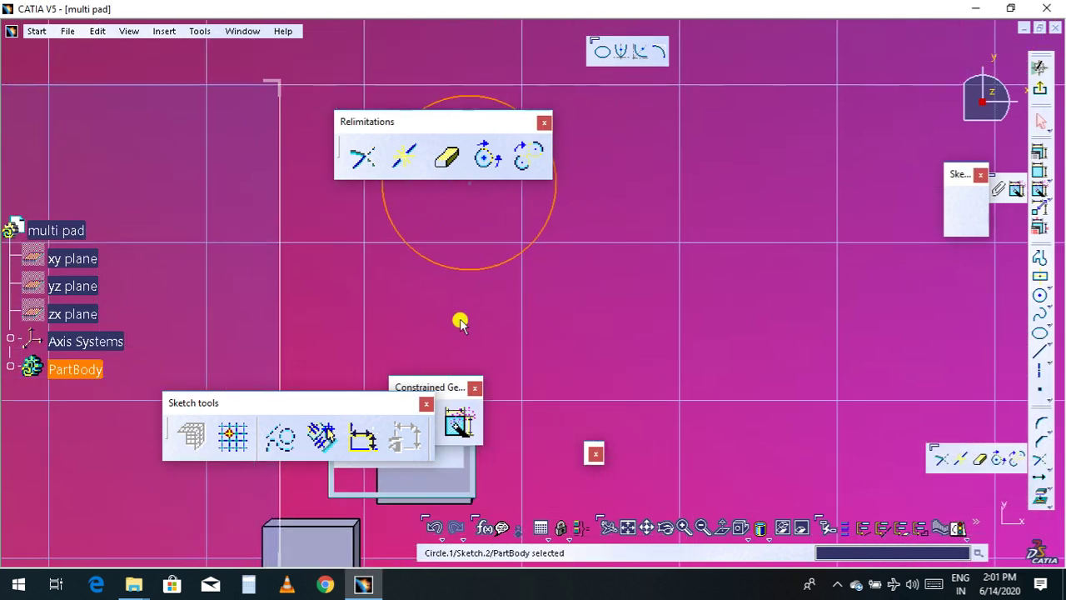
{"action": "left_click", "coordinate": [626, 526]}
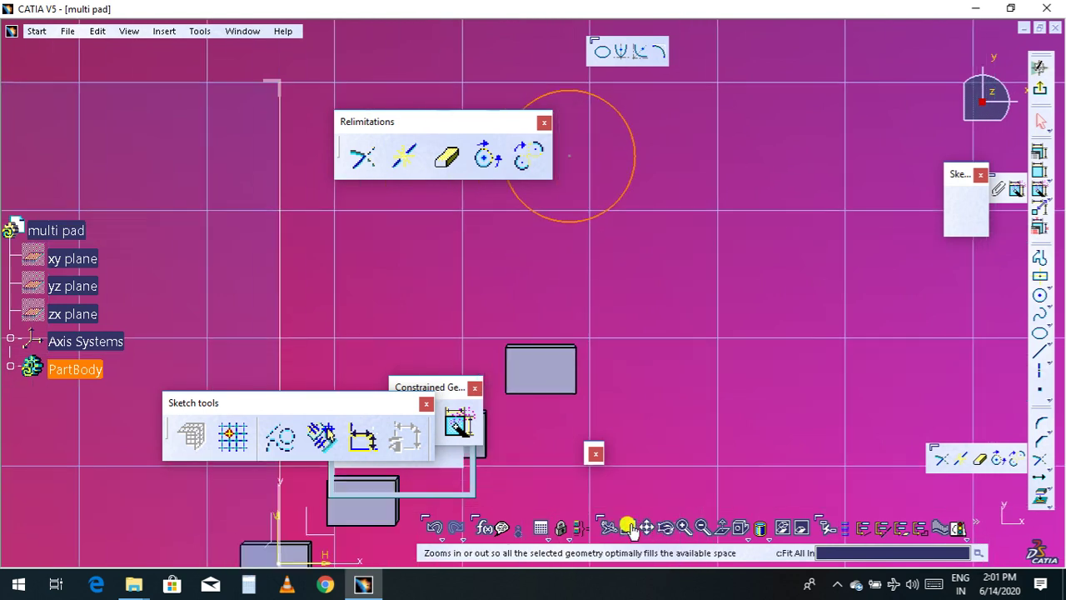
{"action": "mouse_move", "coordinate": [759, 209]}
{"action": "middle_mouse_down"}
{"action": "mouse_move", "coordinate": [638, 305]}
{"action": "mouse_move", "coordinate": [563, 388]}
{"action": "mouse_move", "coordinate": [678, 405]}
{"action": "mouse_move", "coordinate": [744, 269]}
{"action": "mouse_move", "coordinate": [752, 275]}
{"action": "middle_mouse_up"}
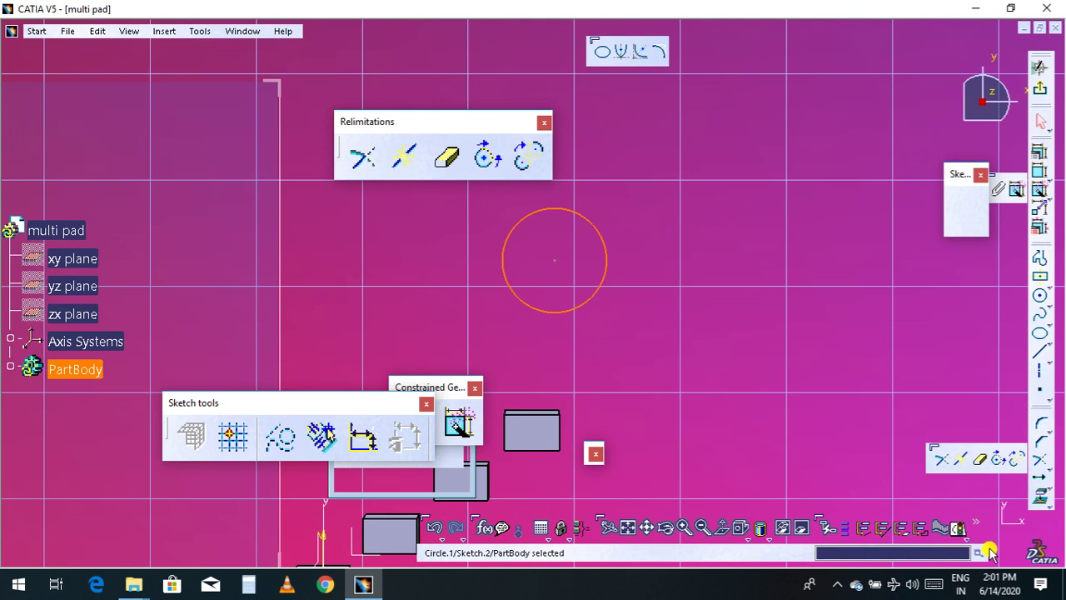
Translate the circle from its centre in duplicate mode with 5 instances, forming a diagonal row up and to the right.
{"action": "left_click", "coordinate": [1045, 469]}
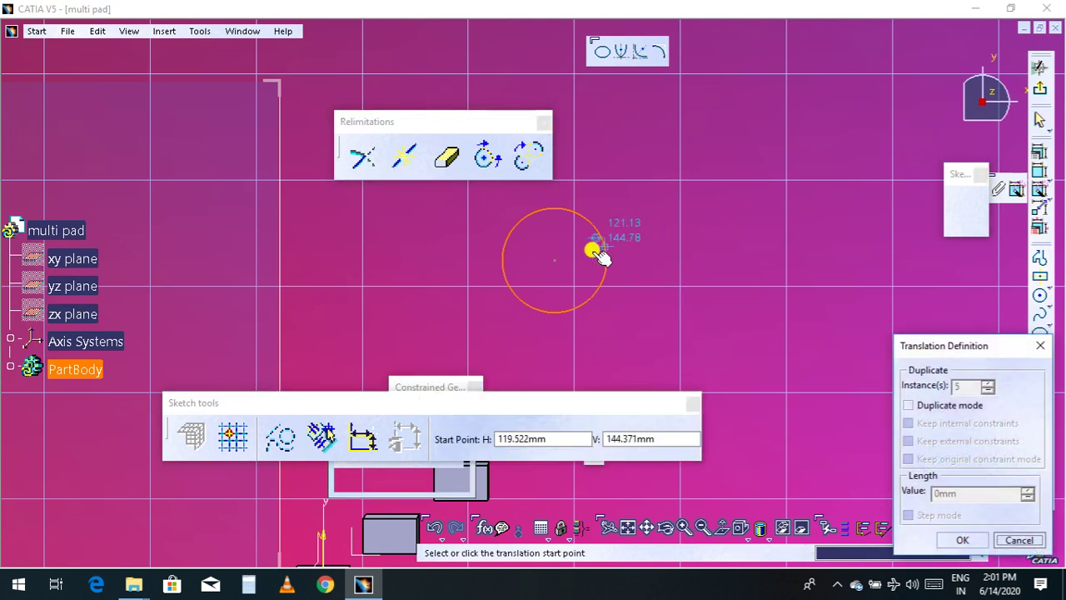
{"action": "left_click", "coordinate": [558, 260]}
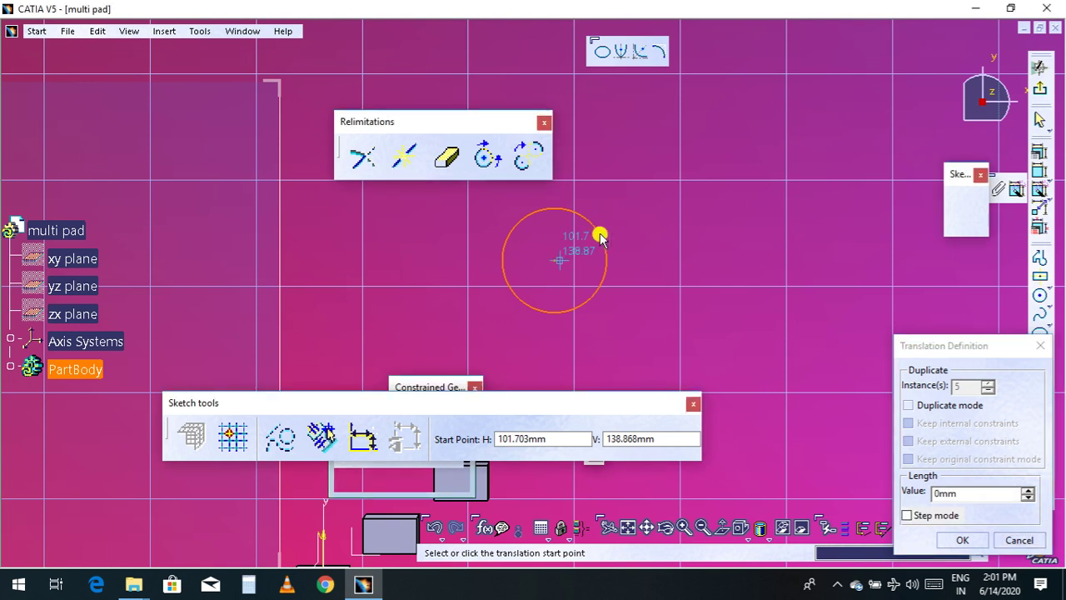
{"action": "left_click", "coordinate": [919, 404]}
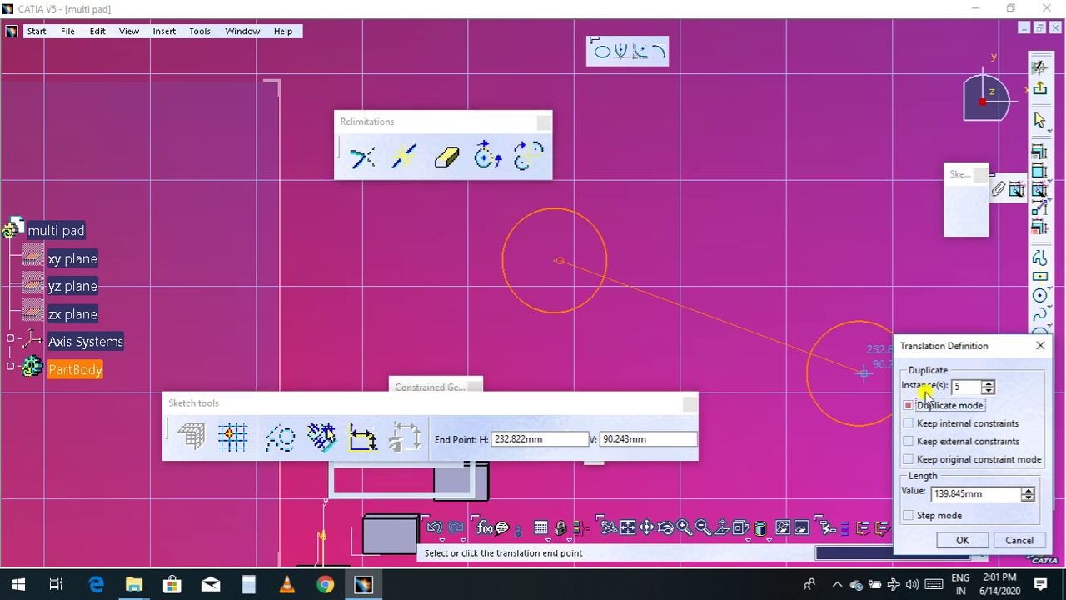
{"action": "left_click", "coordinate": [672, 150]}
{"action": "middle_click_drag", "start_coordinate": [747, 243], "coordinate": [609, 403]}
{"action": "left_click", "coordinate": [627, 527]}
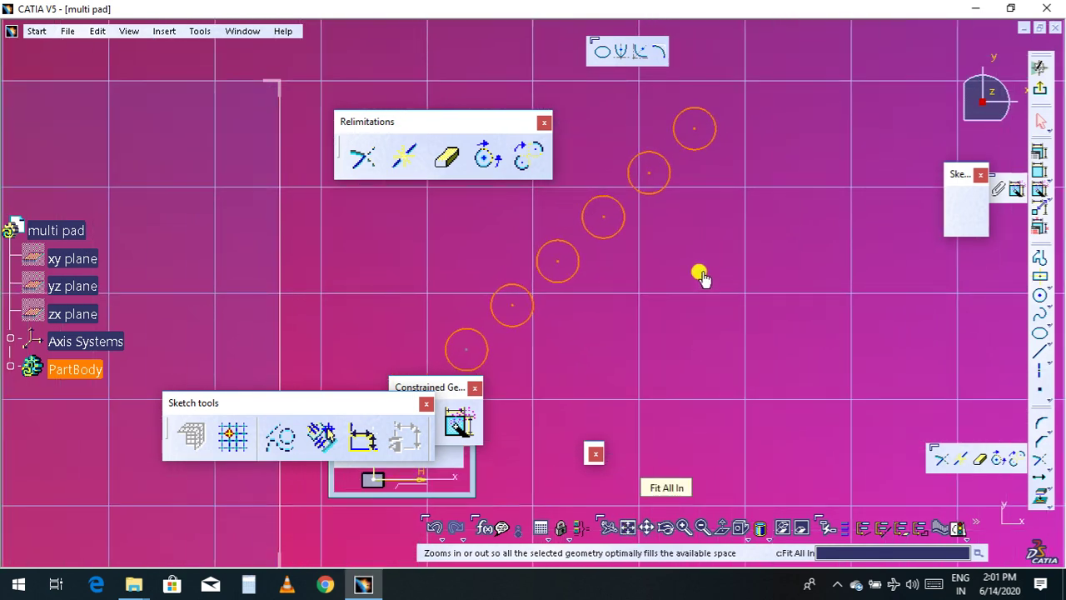
{"action": "middle_click_drag", "start_coordinate": [697, 357], "coordinate": [757, 347]}
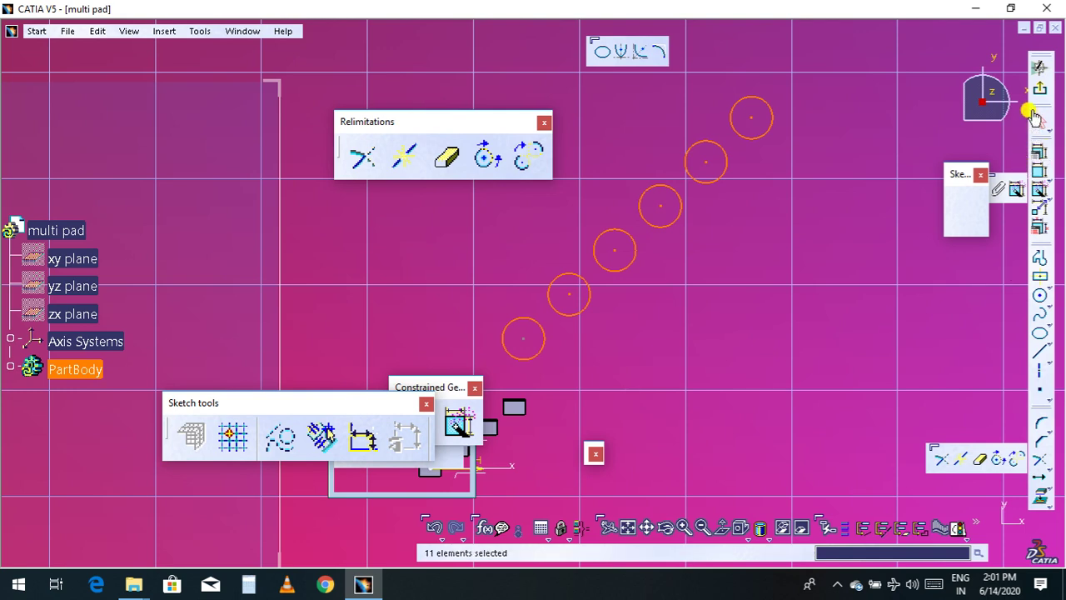
Exit the sketch and start a Multi-Pad on the circles' sketch.
{"action": "left_click", "coordinate": [1042, 91]}
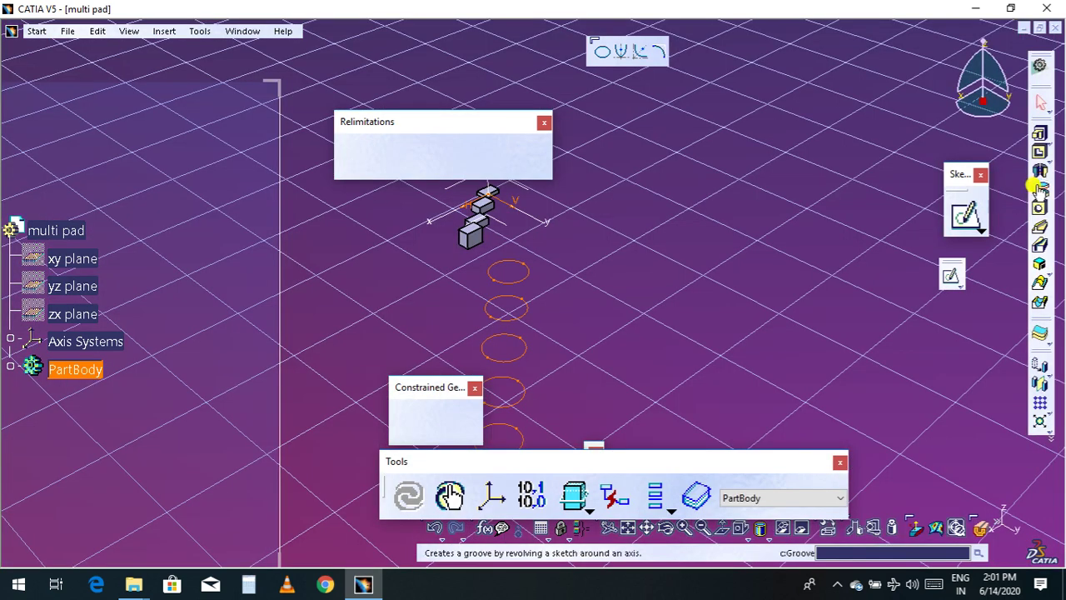
{"action": "left_click", "coordinate": [1046, 143]}
{"action": "left_click", "coordinate": [1015, 135]}
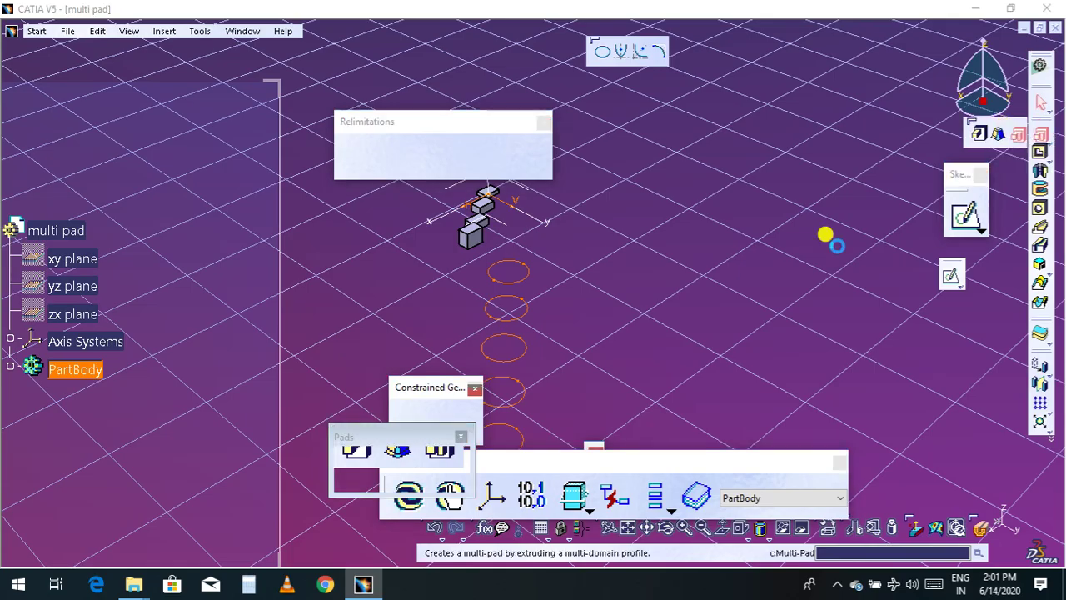
Set the length of the circles' extrusion domain 1 to 10 mm and preview the pad.
{"action": "middle_click_drag", "start_coordinate": [712, 331], "coordinate": [773, 155]}
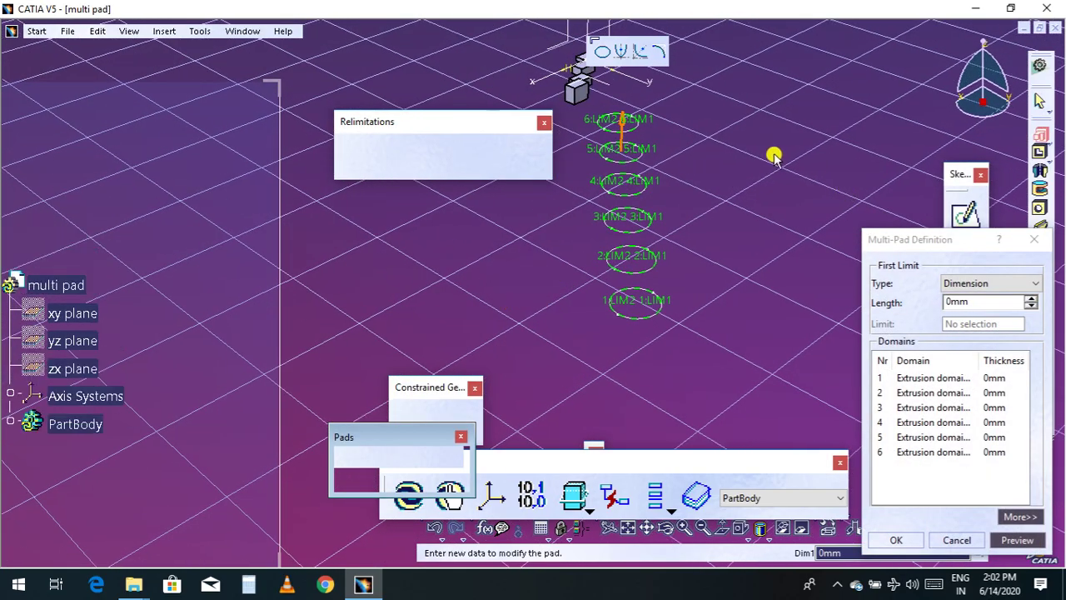
{"action": "left_click", "coordinate": [683, 527]}
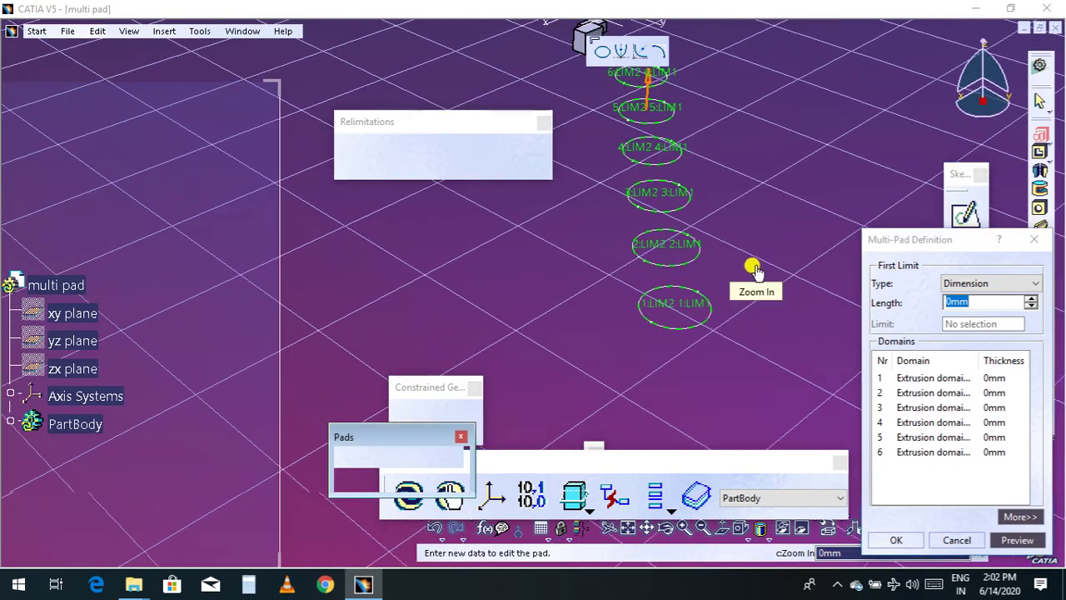
{"action": "left_click", "coordinate": [940, 378]}
{"action": "left_click", "coordinate": [975, 301]}
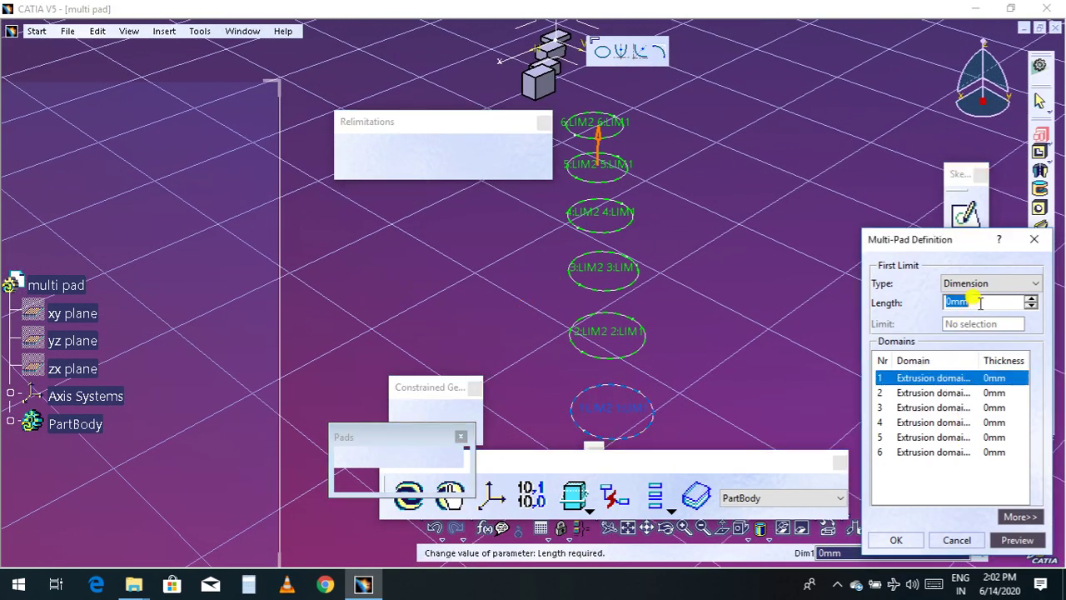
{"action": "type", "text": "10"}
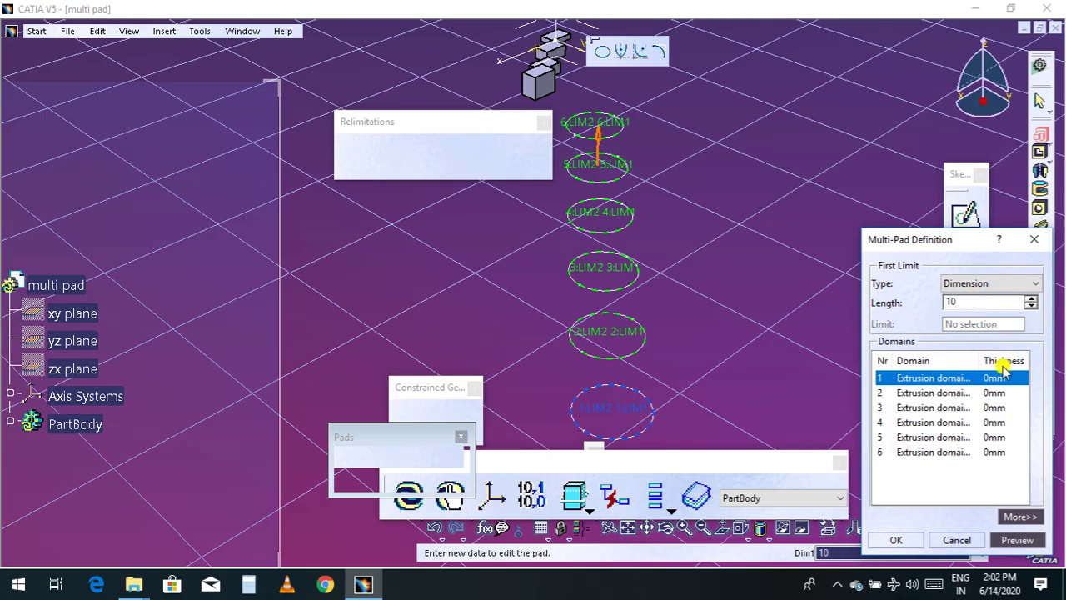
{"action": "left_click", "coordinate": [1017, 539]}
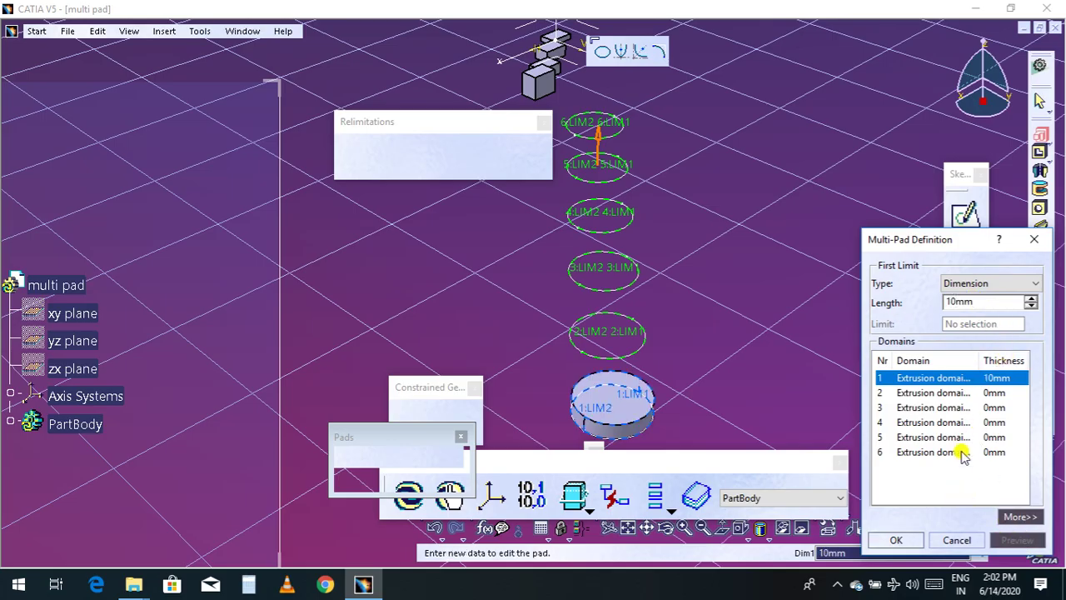
Set the length of extrusion domain 2 to 15 mm and preview the pad.
{"action": "left_click", "coordinate": [937, 393]}
{"action": "left_click", "coordinate": [968, 303]}
{"action": "type", "text": "15"}
{"action": "left_click", "coordinate": [1018, 539]}
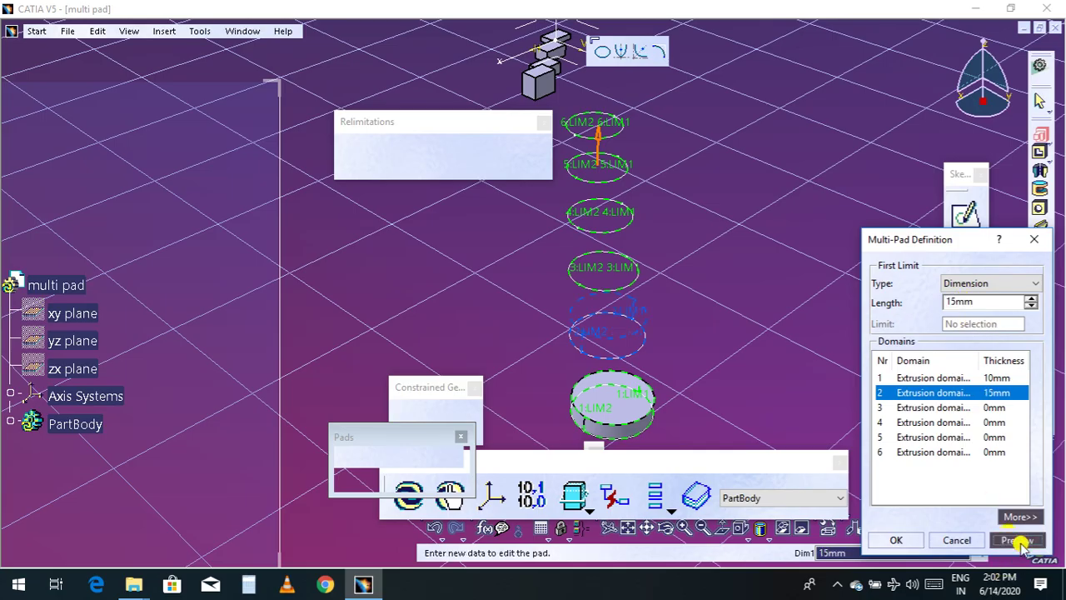
Set the length of extrusion domain 3 to 20 mm and preview the pad.
{"action": "left_click", "coordinate": [936, 407]}
{"action": "left_click", "coordinate": [968, 301]}
{"action": "type", "text": "20"}
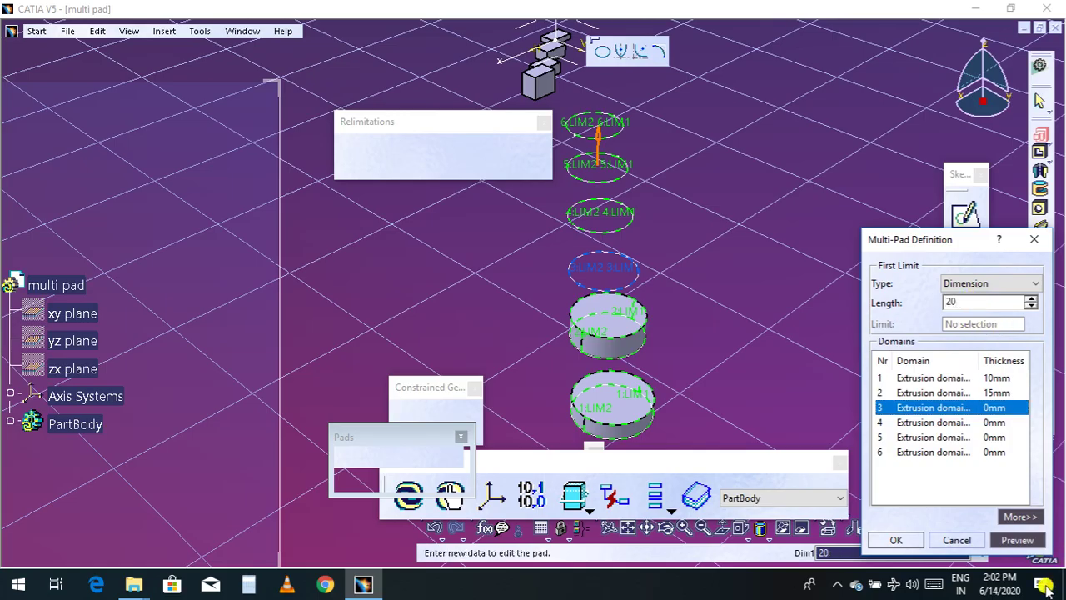
{"action": "left_click", "coordinate": [1016, 540]}
Set the length of extrusion domain 4 to 25 mm and preview the pad.
{"action": "left_click", "coordinate": [949, 423]}
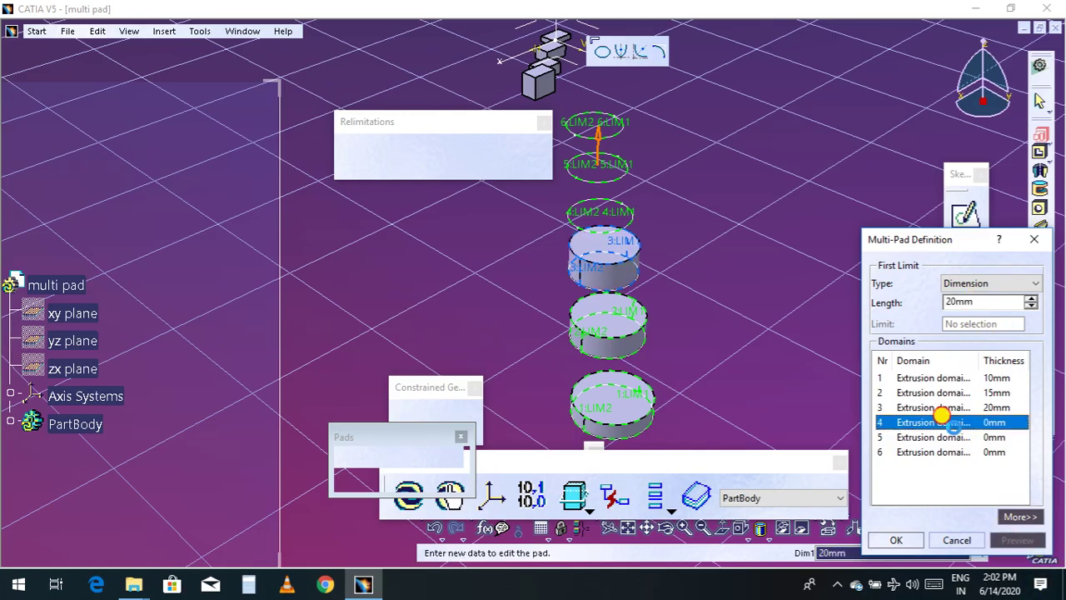
{"action": "left_click", "coordinate": [984, 302]}
{"action": "double_click", "coordinate": [983, 302]}
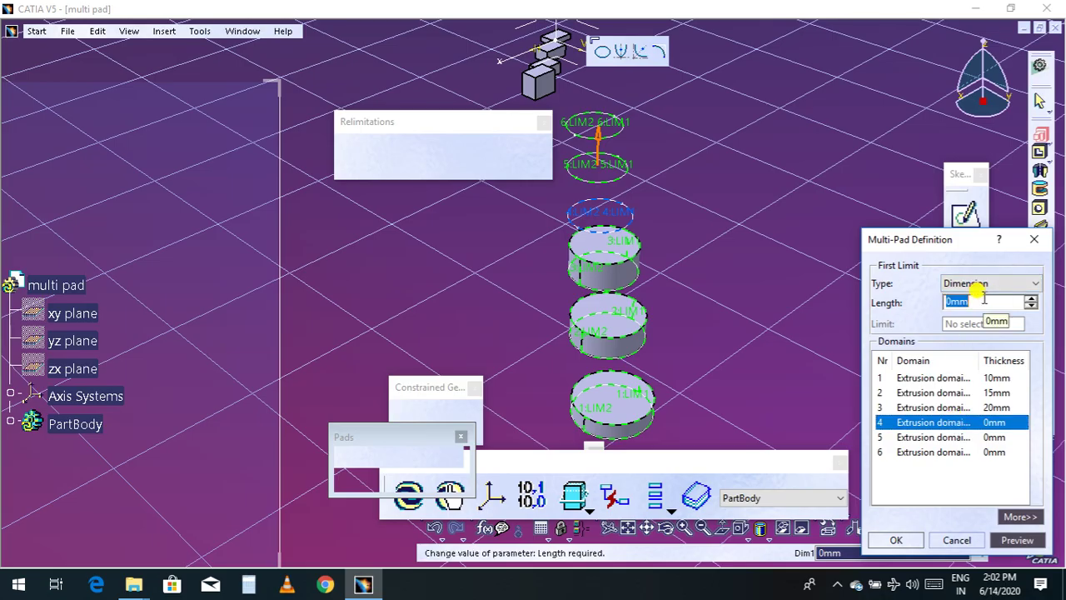
{"action": "type", "text": "25"}
{"action": "left_click", "coordinate": [1016, 539]}
Set the length of extrusion domain 5 to 30 mm and preview the pad.
{"action": "left_click", "coordinate": [987, 437]}
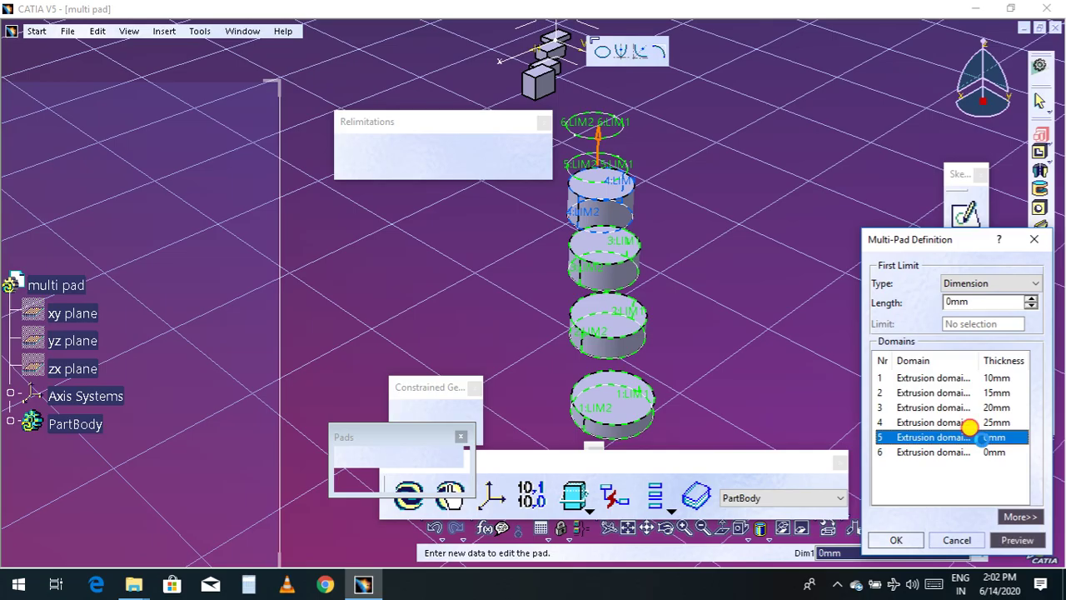
{"action": "left_click", "coordinate": [980, 302]}
{"action": "double_click", "coordinate": [980, 301]}
{"action": "type", "text": "30"}
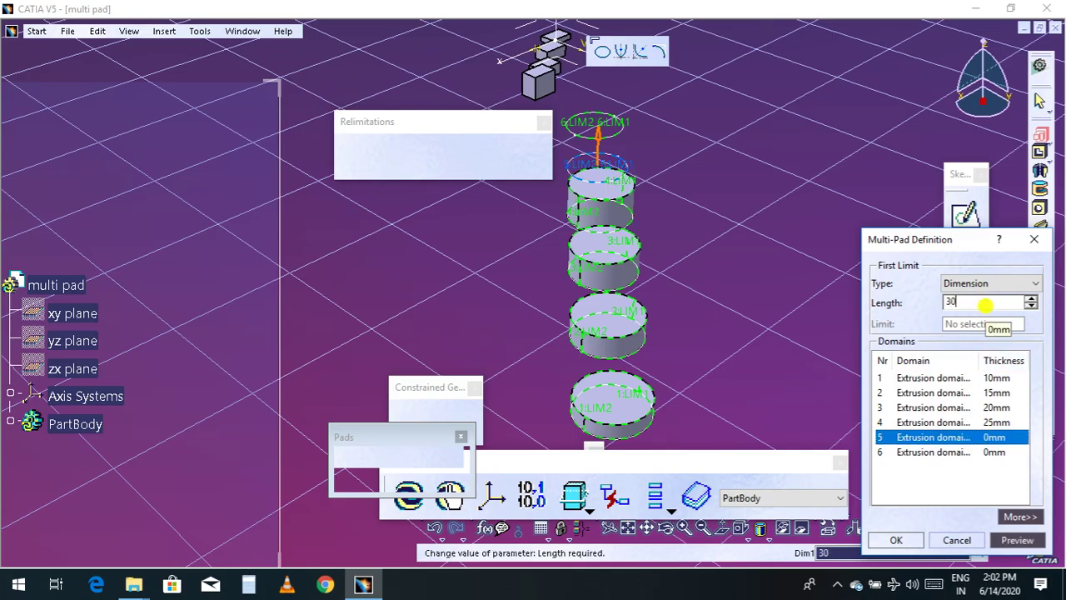
{"action": "left_click", "coordinate": [1017, 540]}
Set the length of extrusion domain 6 to 35 mm and preview the pad.
{"action": "left_click", "coordinate": [946, 452]}
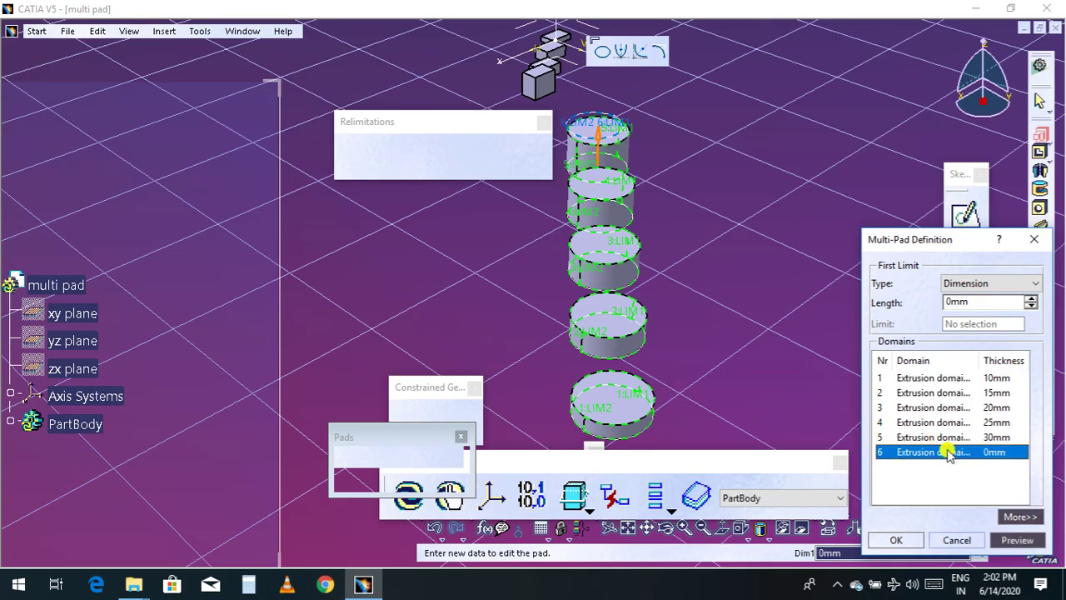
{"action": "double_click", "coordinate": [985, 301]}
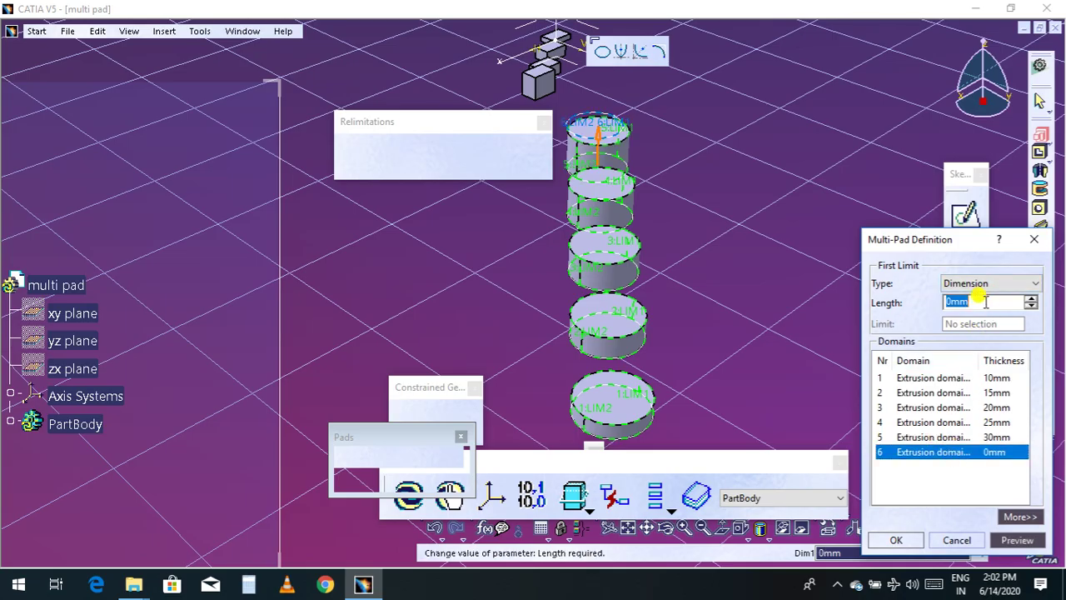
{"action": "type", "text": "35"}
{"action": "left_click", "coordinate": [1016, 540]}
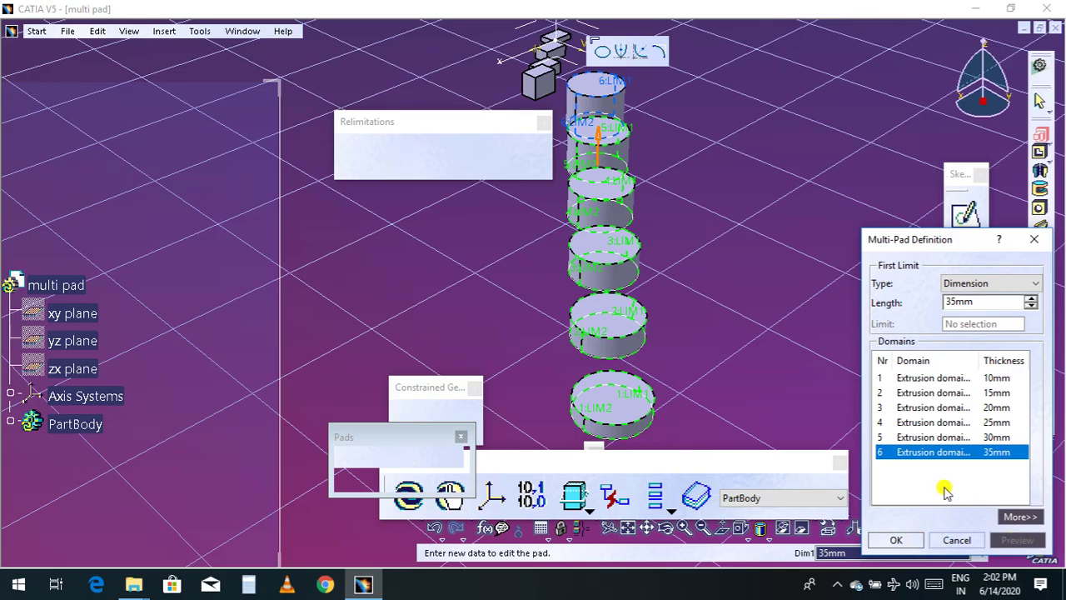
Show the additional limit and direction options of the multi-pad and reverse the extrusion direction.
{"action": "left_click", "coordinate": [1032, 283]}
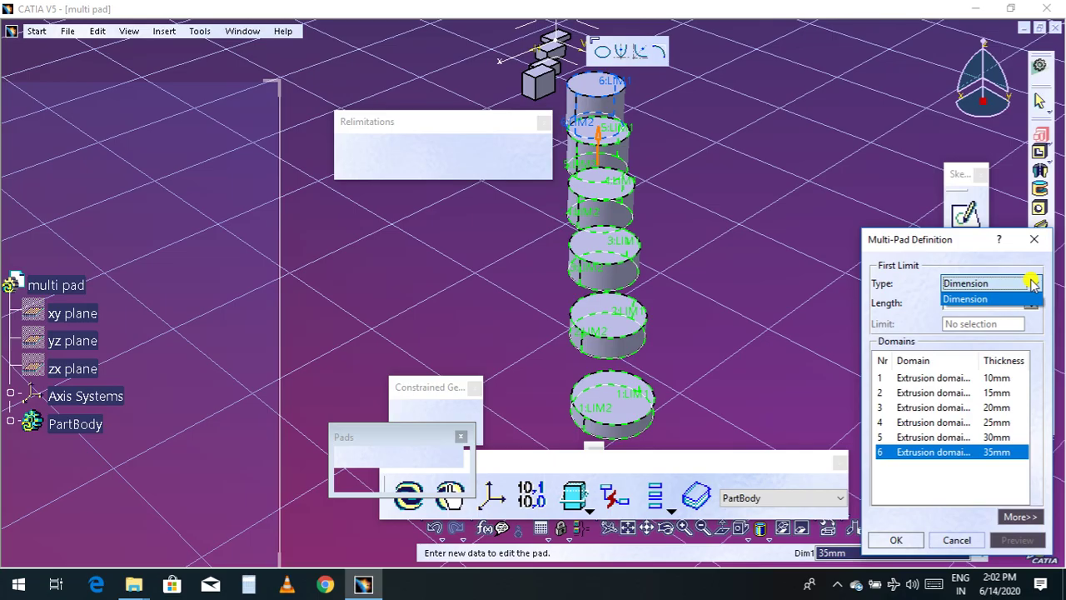
{"action": "left_click", "coordinate": [1032, 283]}
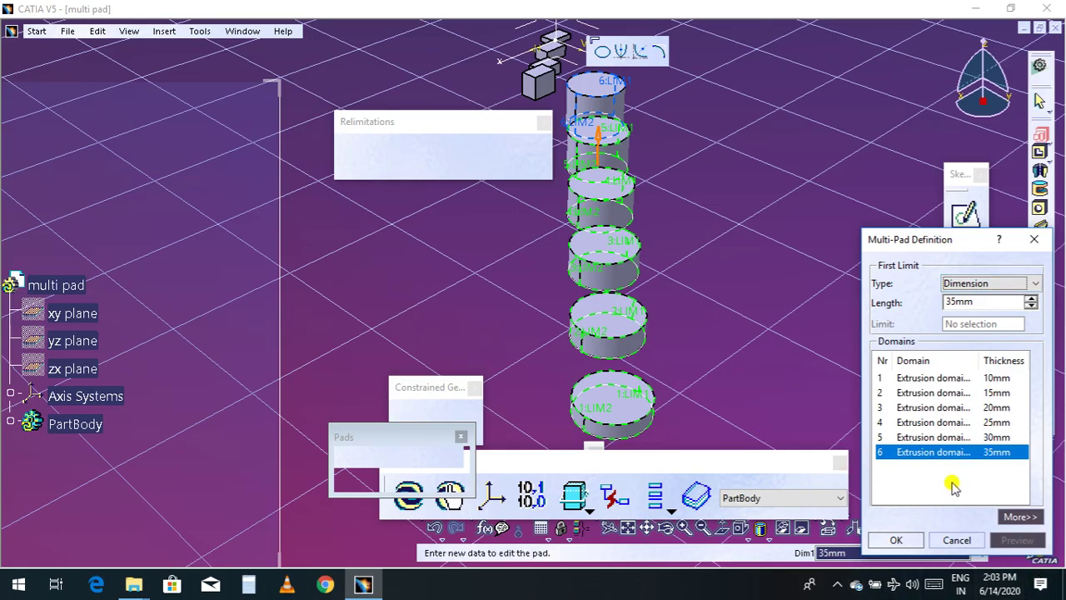
{"action": "left_click", "coordinate": [1016, 515]}
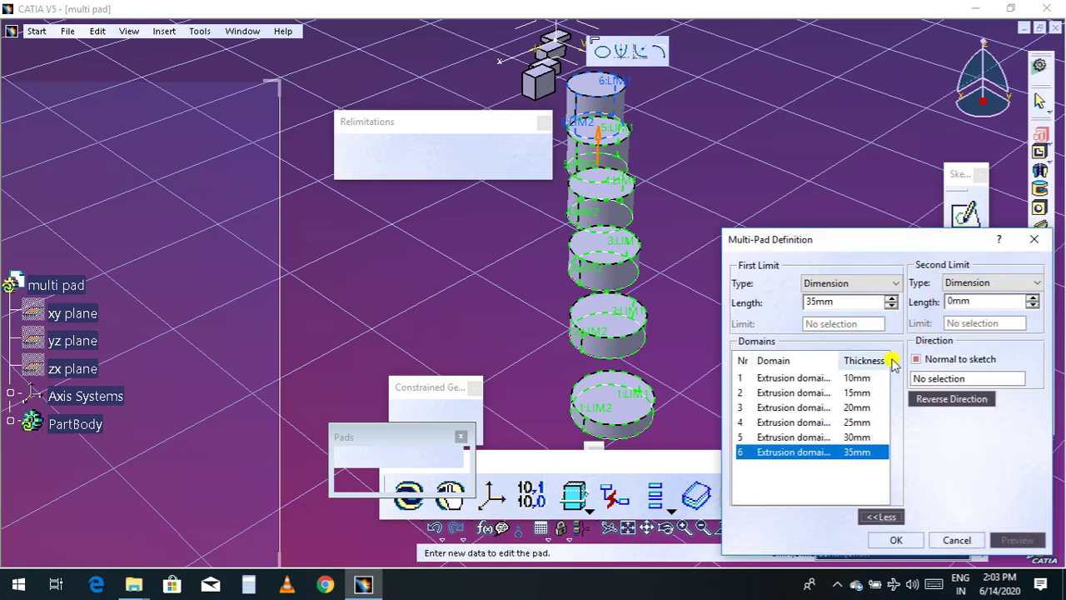
{"action": "middle_click_drag", "start_coordinate": [678, 369], "coordinate": [687, 326]}
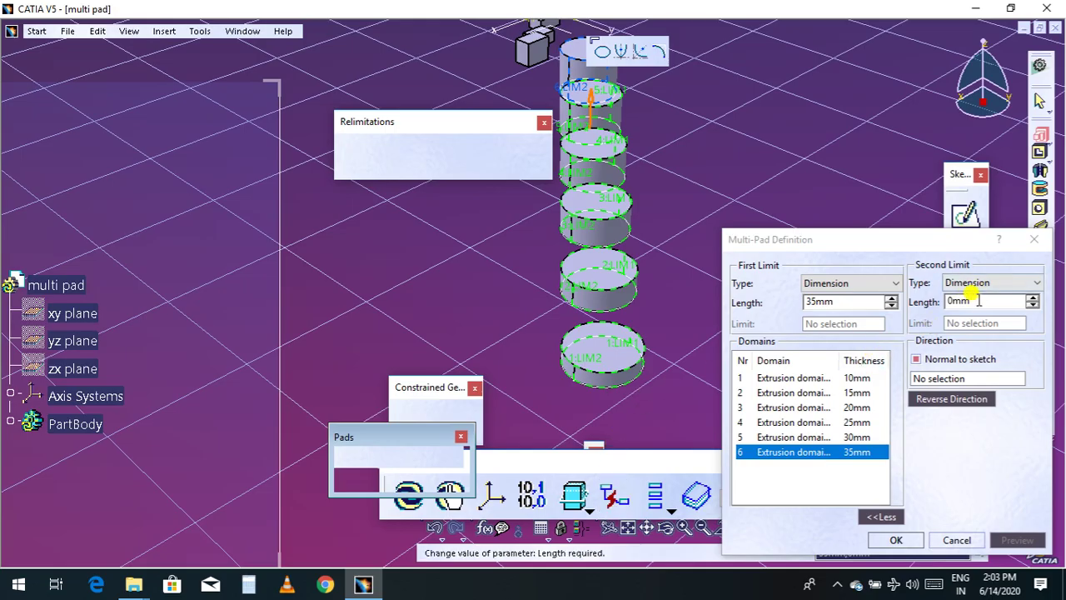
{"action": "left_click", "coordinate": [947, 399]}
Set the second limit length of extrusion domain 6 to 10 mm, preview the result and create the multi-pad.
{"action": "double_click", "coordinate": [981, 301]}
{"action": "type", "text": "10"}
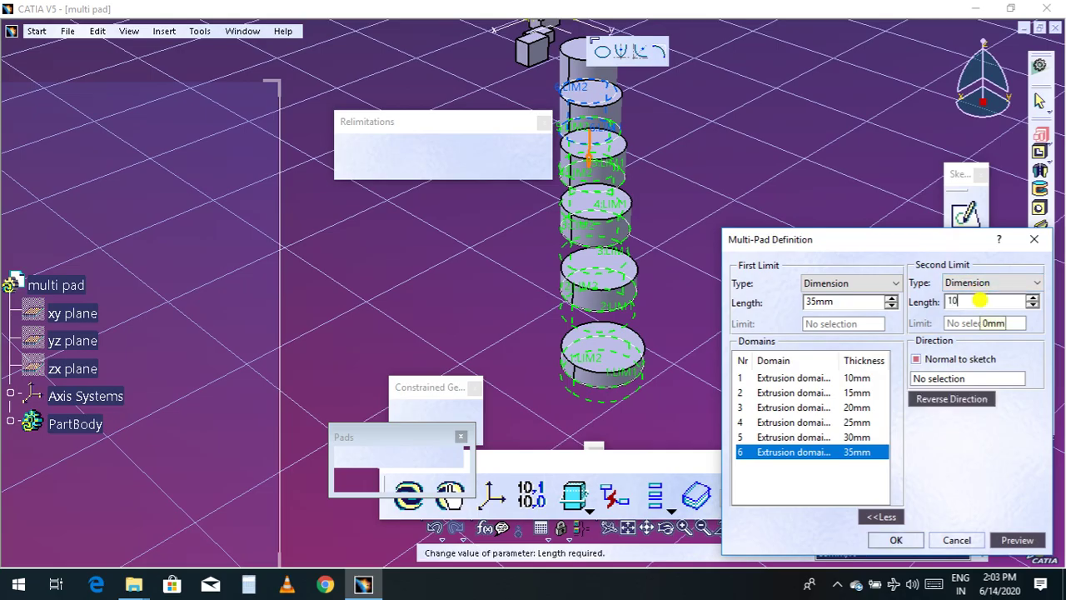
{"action": "left_click", "coordinate": [1017, 540]}
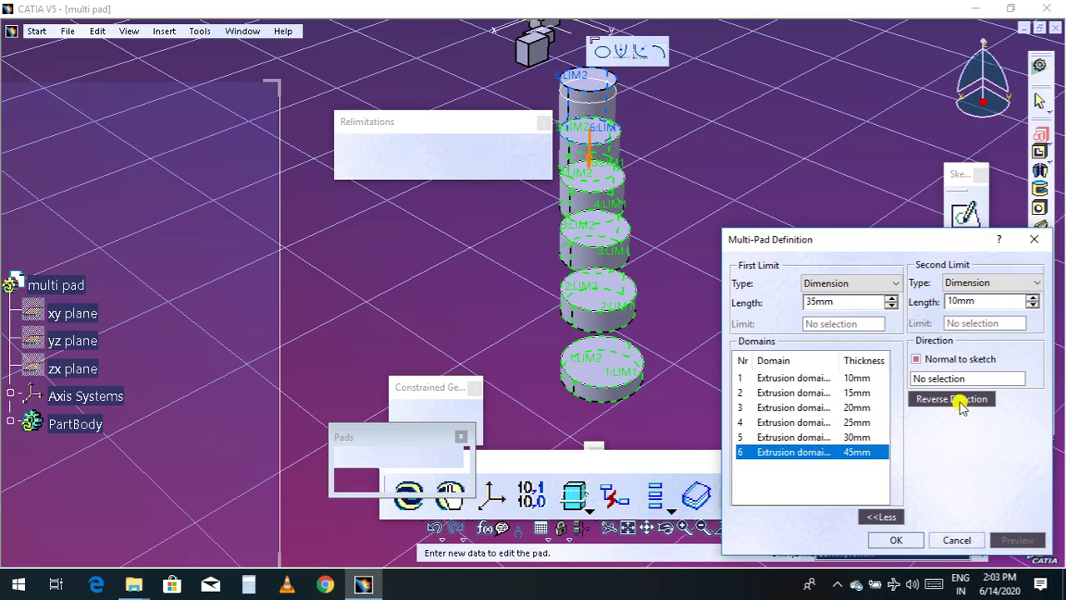
{"action": "left_click", "coordinate": [894, 540]}
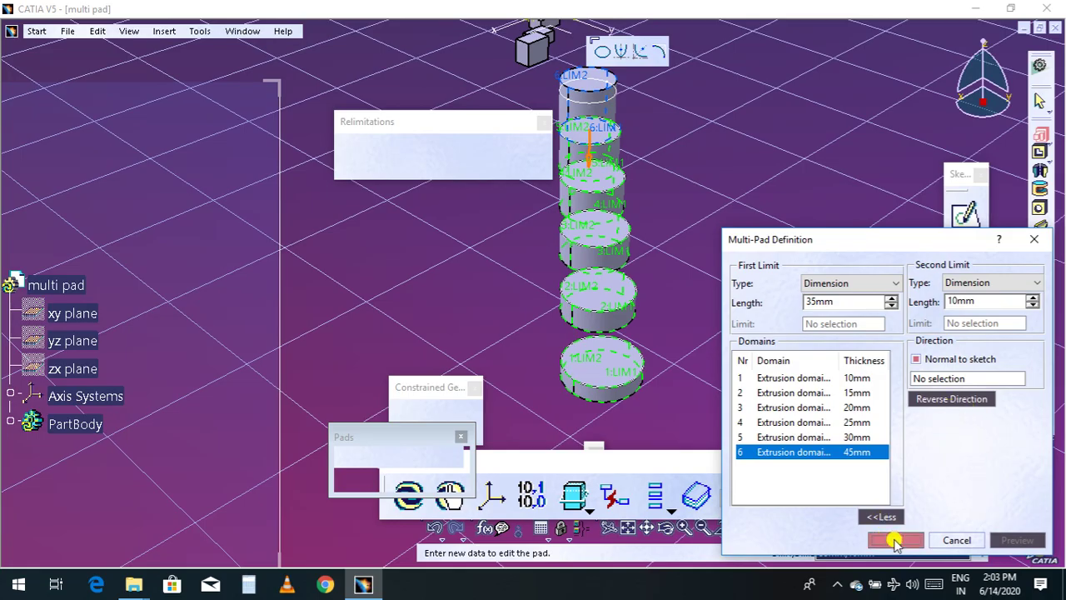
{"action": "middle_click_drag", "start_coordinate": [769, 344], "coordinate": [888, 357]}
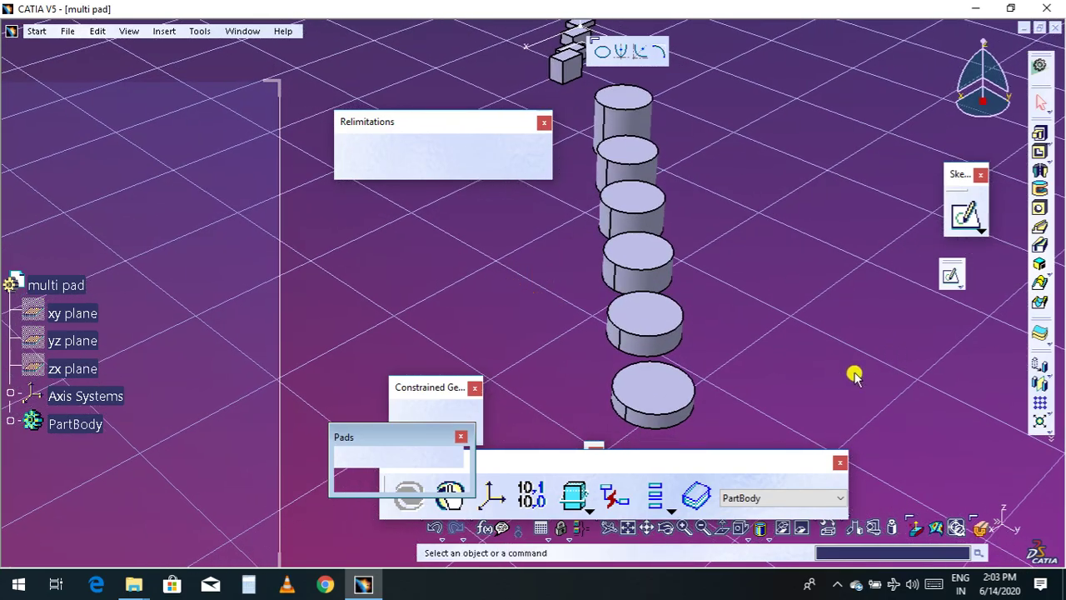